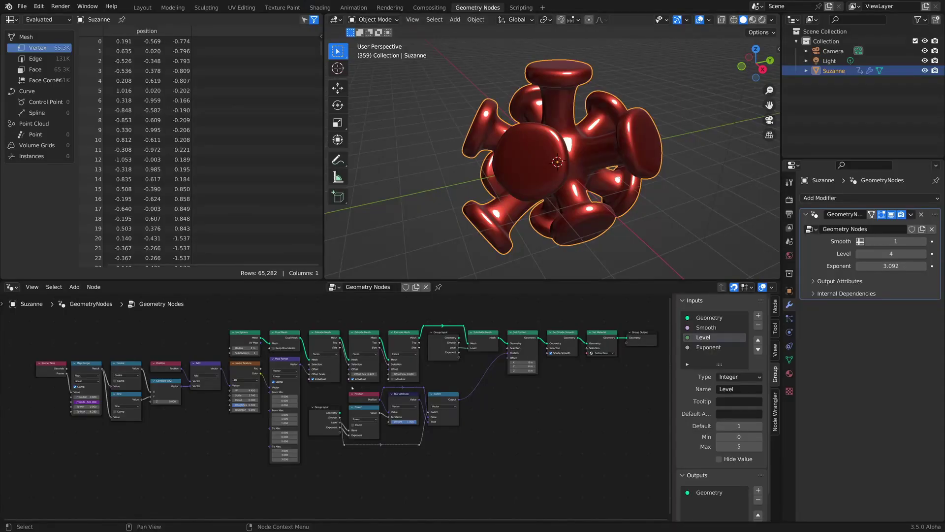
Step: Test the Geometry Nodes modifier's Level at lower values down to 0, and set it back to 4
middle_drag(582, 182, 591, 105)
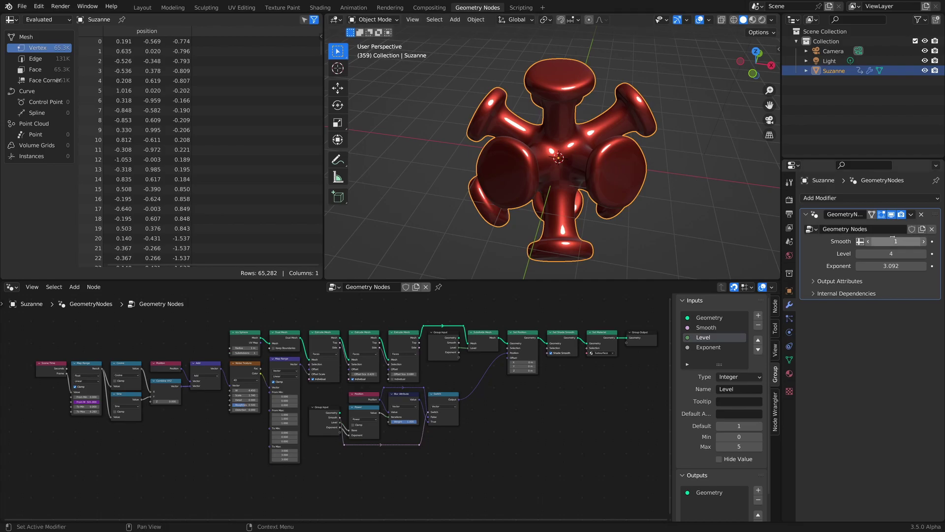
mouse_move(896, 241)
mouse_down()
mouse_move(882, 242)
mouse_move(894, 242)
mouse_up()
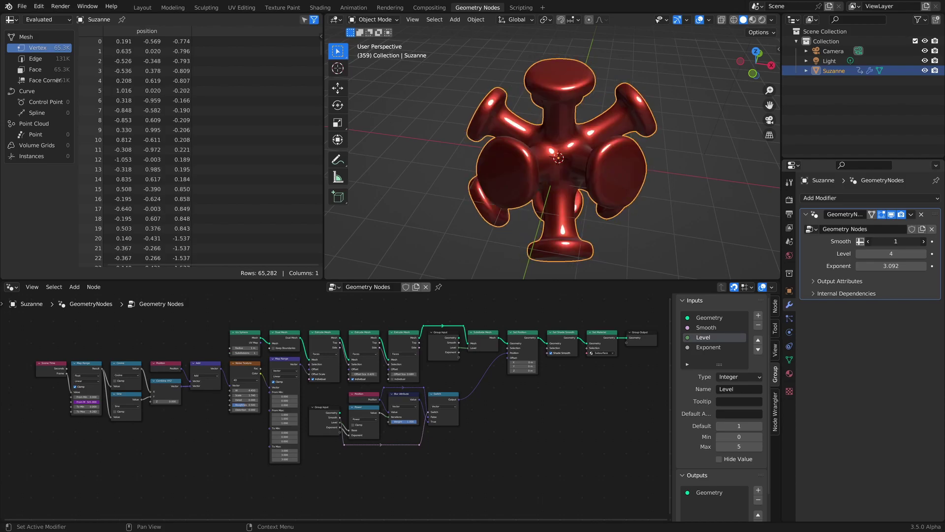
click(858, 254)
click(858, 254)
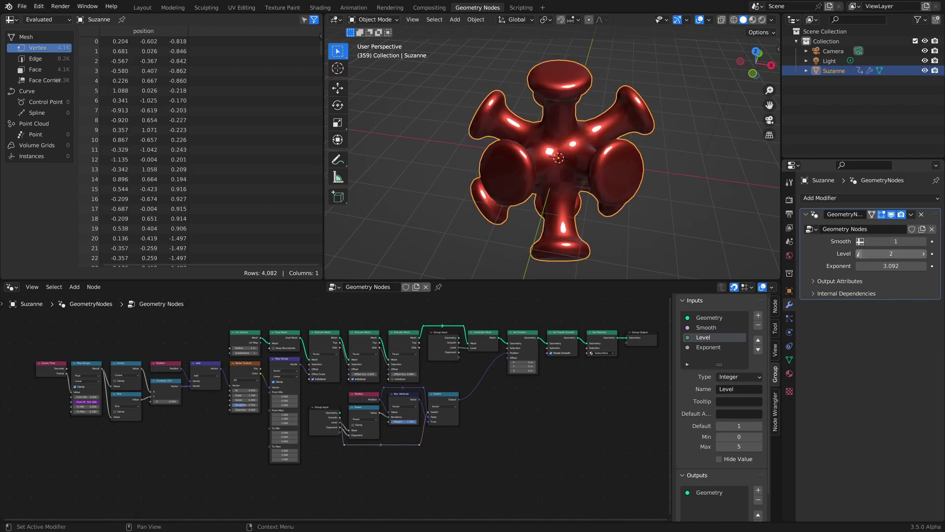
click(859, 254)
drag(866, 253, 854, 254)
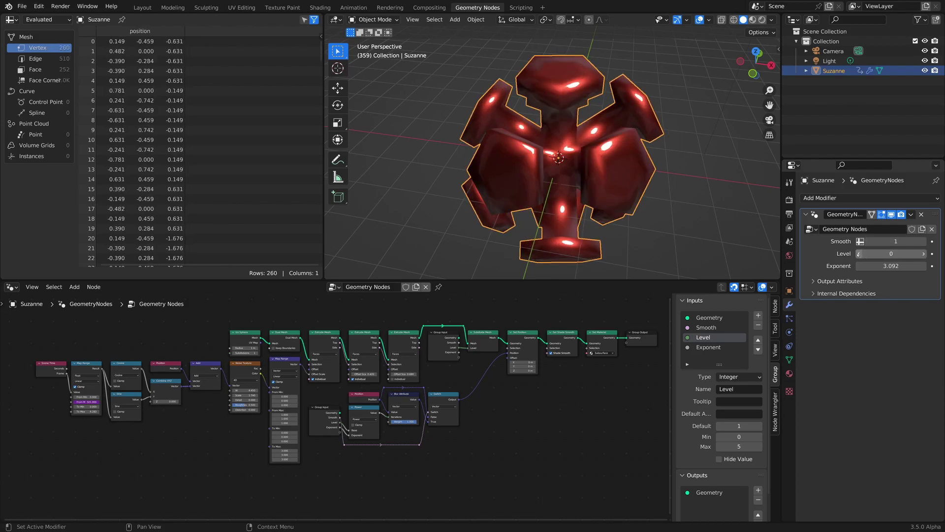
click(924, 254)
click(924, 254)
click(924, 255)
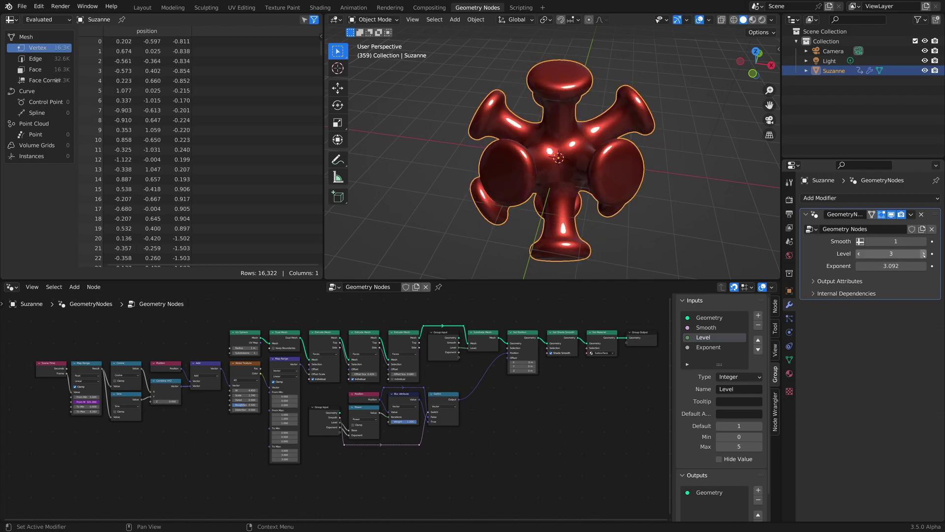
click(924, 254)
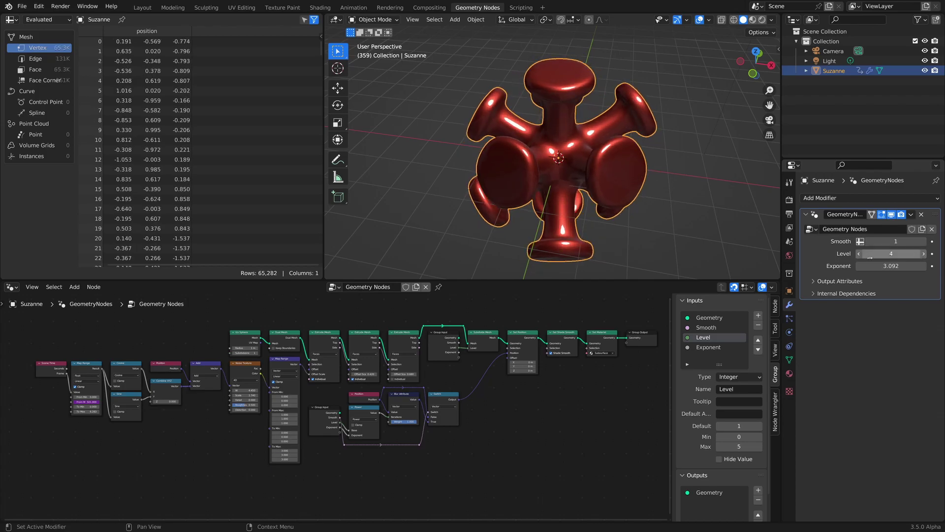
Step: Lower the Geometry Nodes modifier's Exponent to 2.243
drag(891, 265, 859, 266)
click(843, 198)
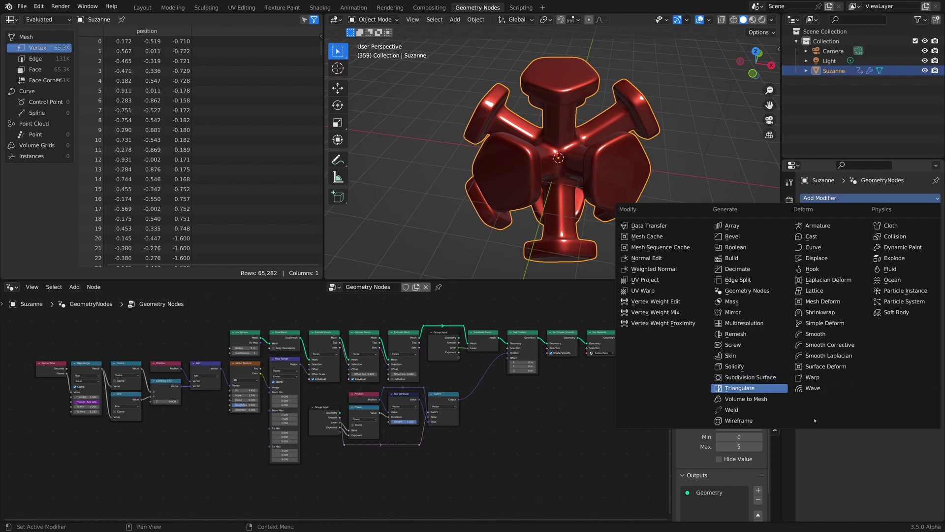
key(Escape)
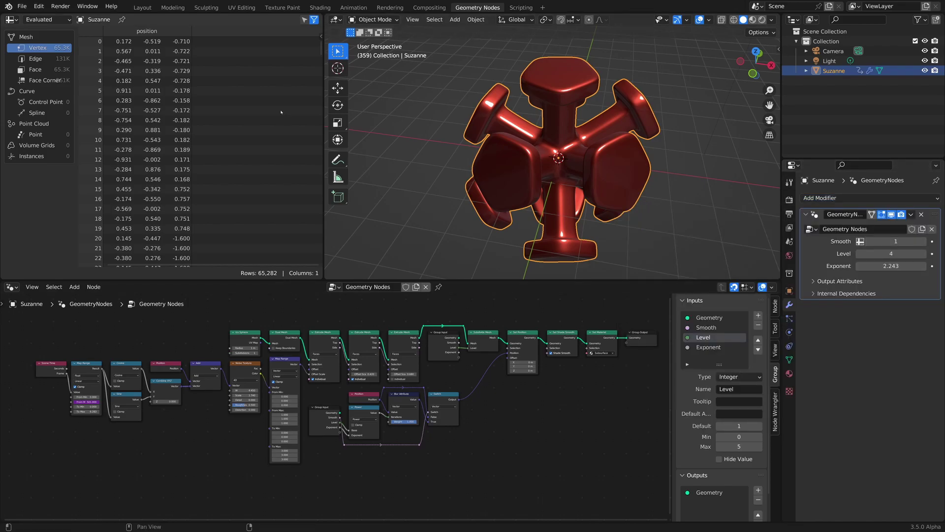
Step: Start a new General file without saving the current one, and create a new geometry node tree on the default cube
click(21, 6)
mouse_move(19, 17)
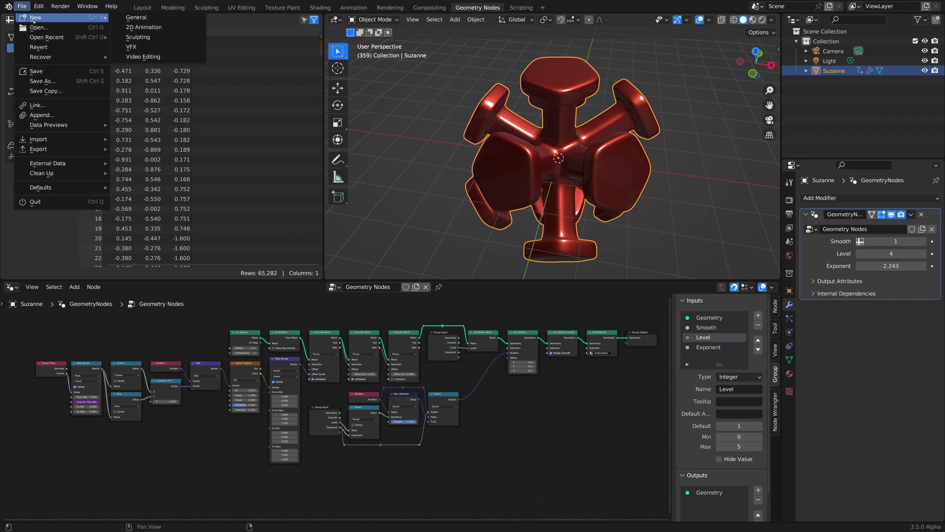
click(143, 18)
click(491, 283)
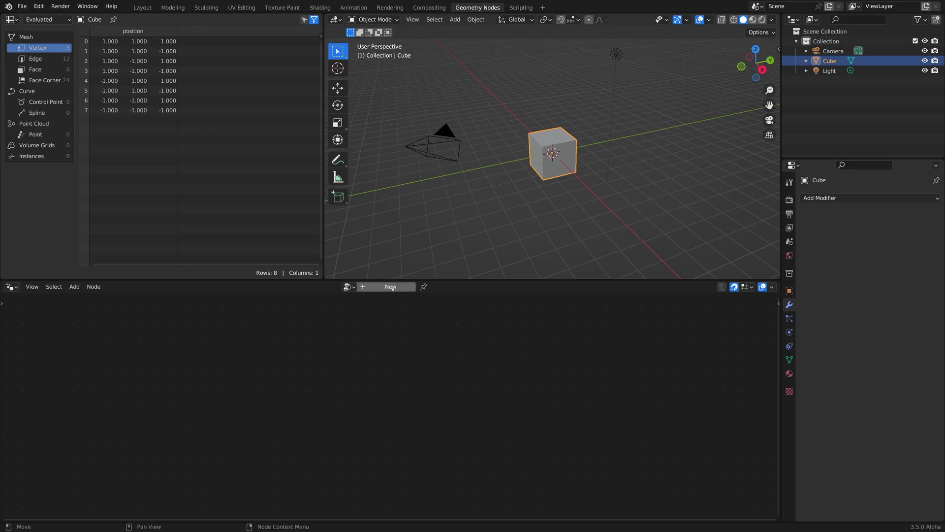
click(390, 287)
Step: Add a Monkey mesh to the scene and bring it into the cube's node tree as an Object Info node
key(shift+a)
mouse_move(679, 179)
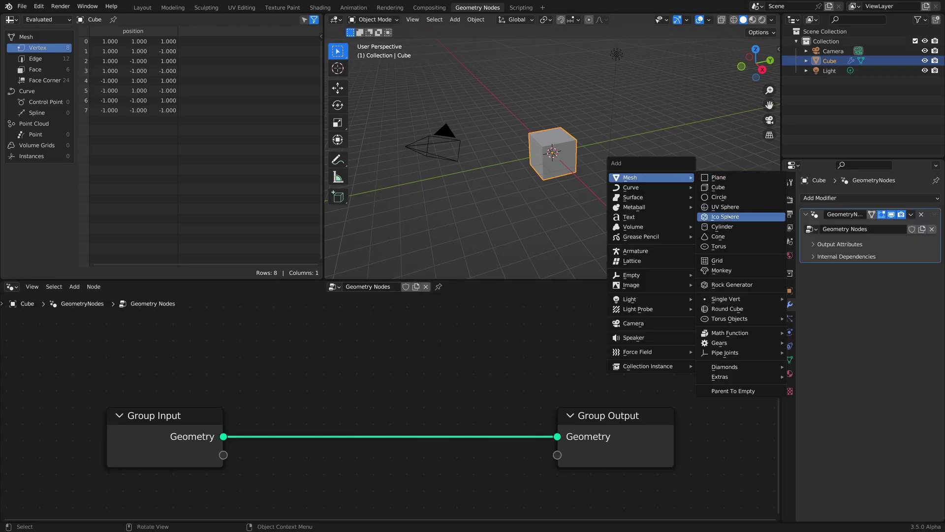
click(721, 270)
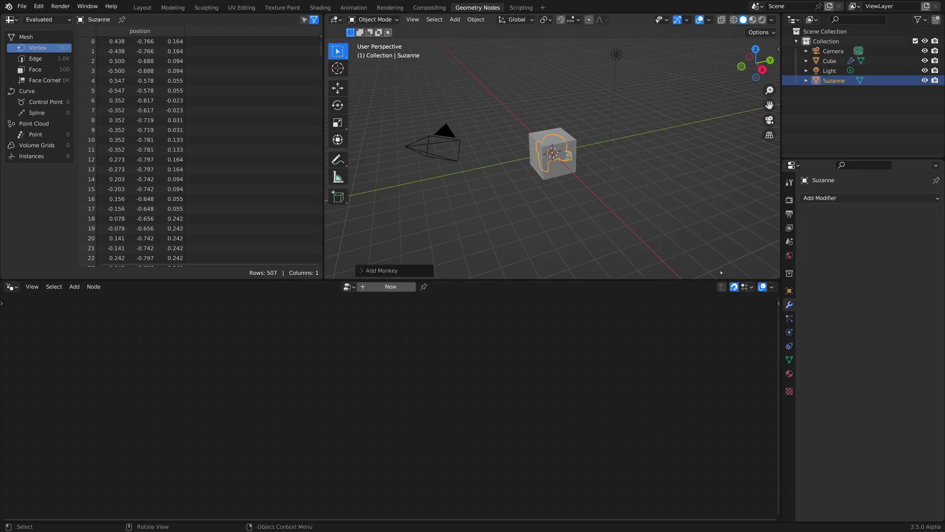
drag(833, 81, 424, 372)
drag(424, 372, 424, 369)
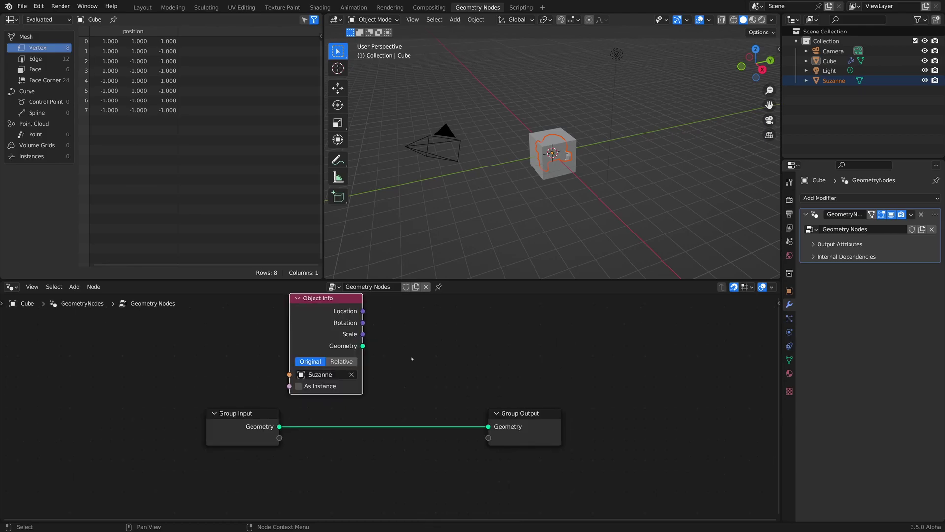
Step: Move the Group Output node farther from the Group Input node to make room for more nodes
scroll(414, 359, up, 2)
drag(553, 421, 663, 424)
click(503, 359)
middle_drag(507, 351, 480, 367)
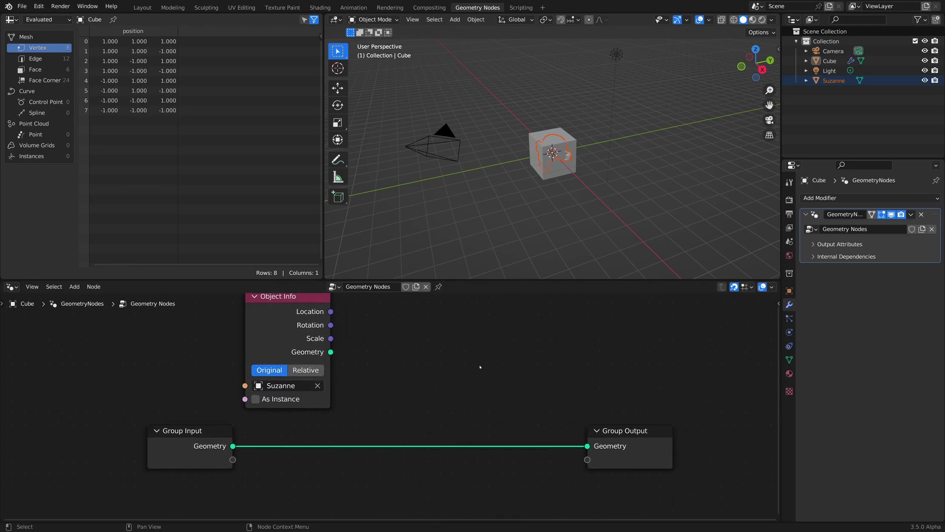
scroll(495, 350, down, 2)
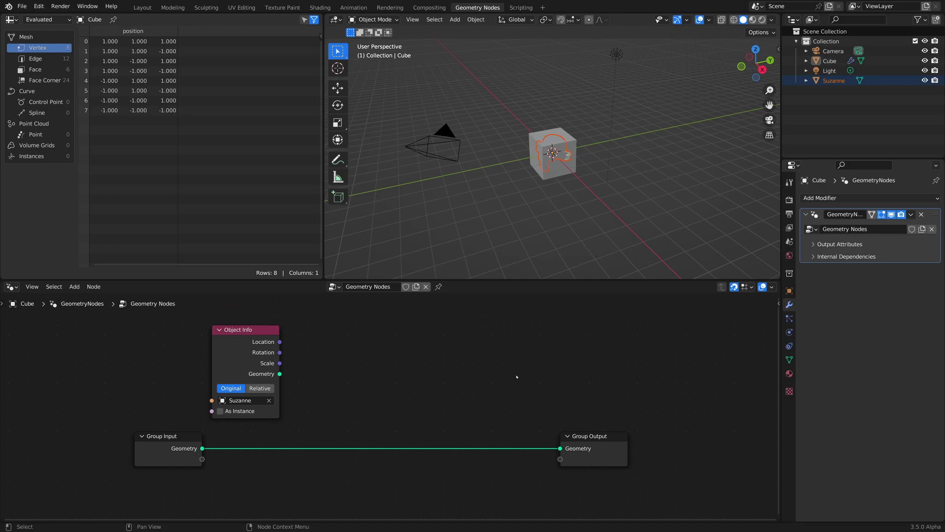
Step: Add a Position node beside the Object Info node, above the Group Input to Group Output link
key(shift+a)
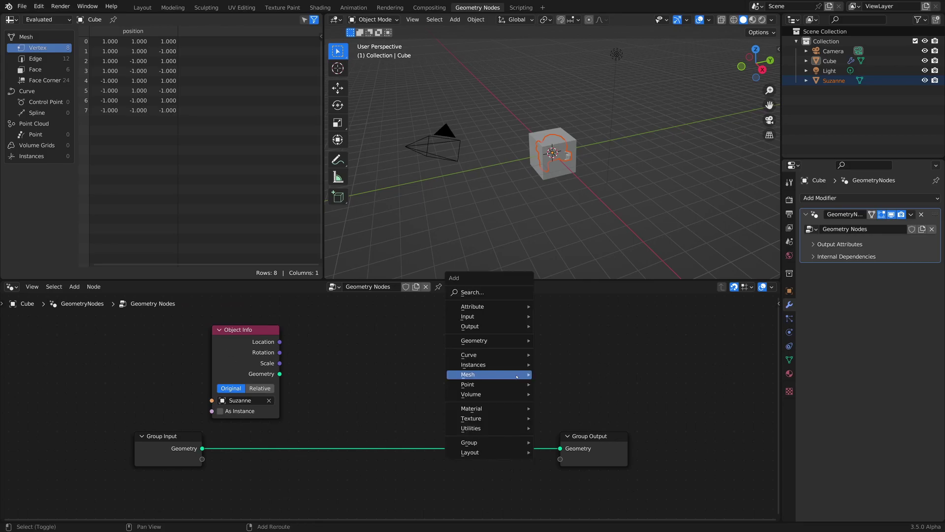
text(pos)
key(Return)
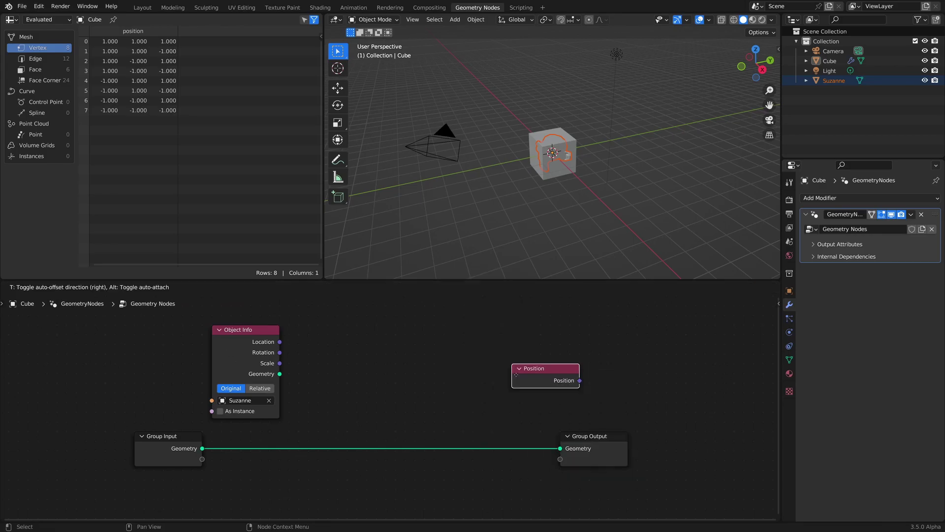
click(351, 406)
Step: Add a Set Position node between the Position node and the Group Output node
key(shift+a)
text(set pos)
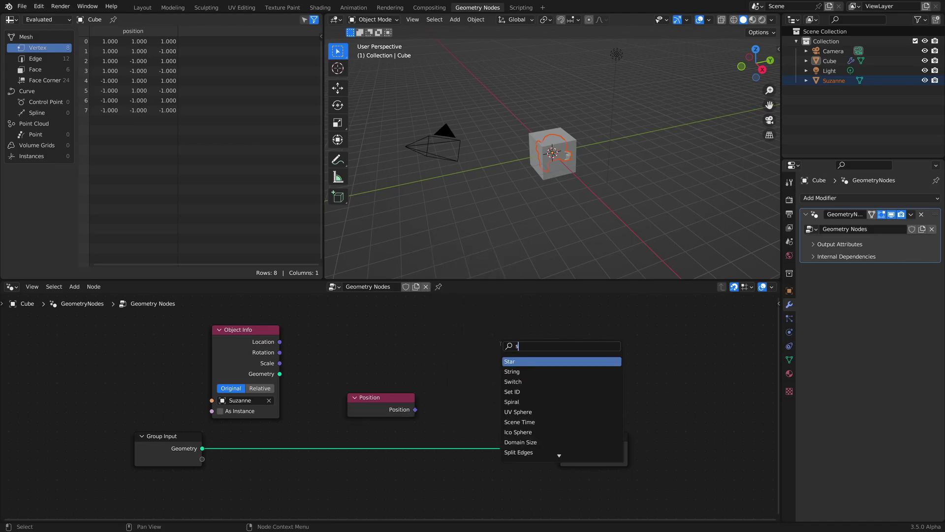
key(Return)
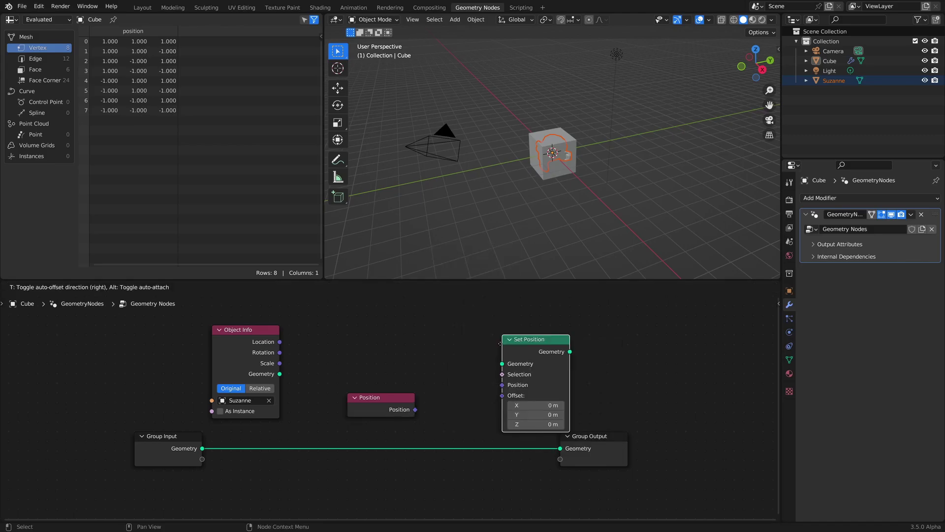
click(471, 343)
click(637, 337)
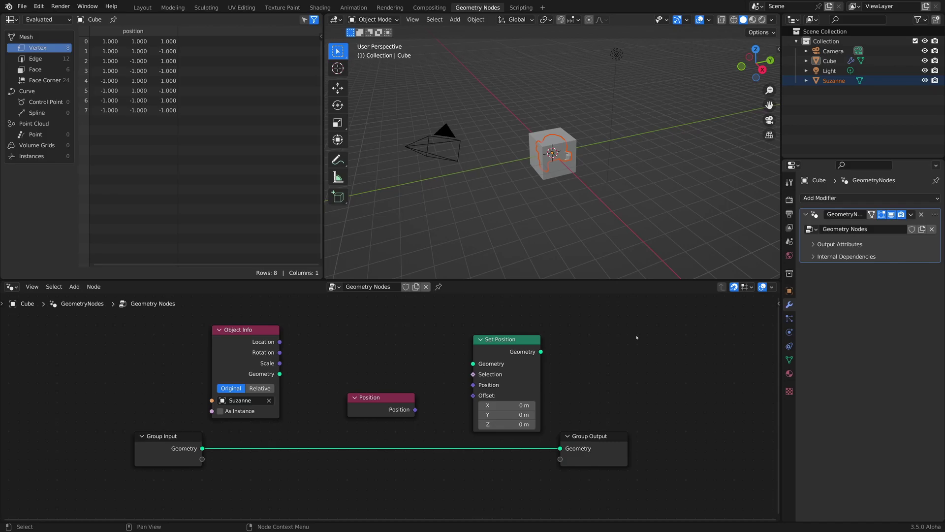
Step: Add a Blur Attribute node below the Group Input to Group Output link
key(shift+a)
text(blur)
key(Return)
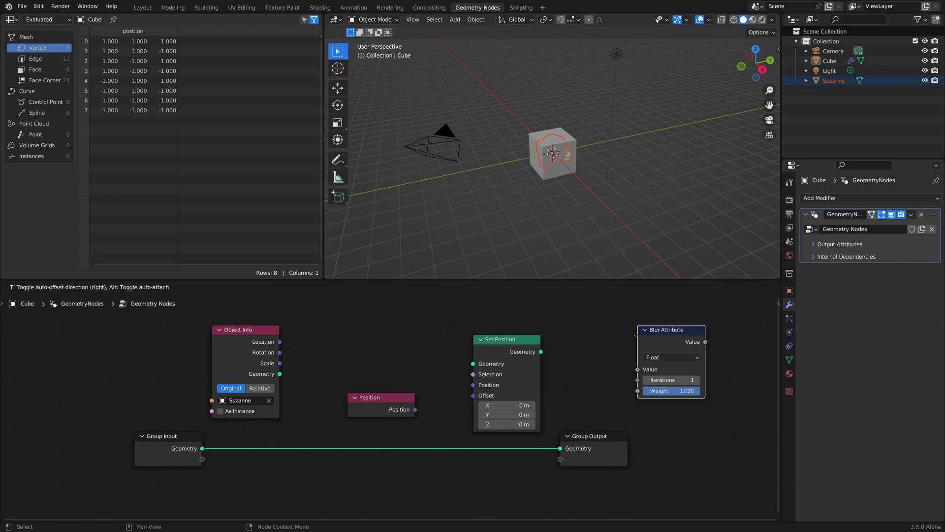
click(307, 500)
Step: Insert Set Position into the link to Group Output, and connect the Object Info Geometry output to its Geometry input
middle_drag(511, 383, 545, 322)
drag(545, 322, 496, 409)
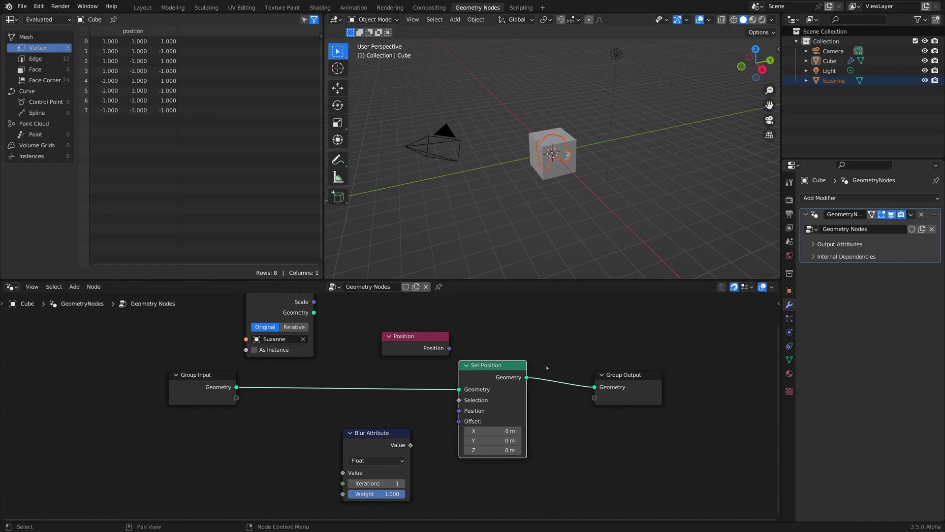
middle_drag(572, 366, 579, 393)
drag(319, 340, 470, 417)
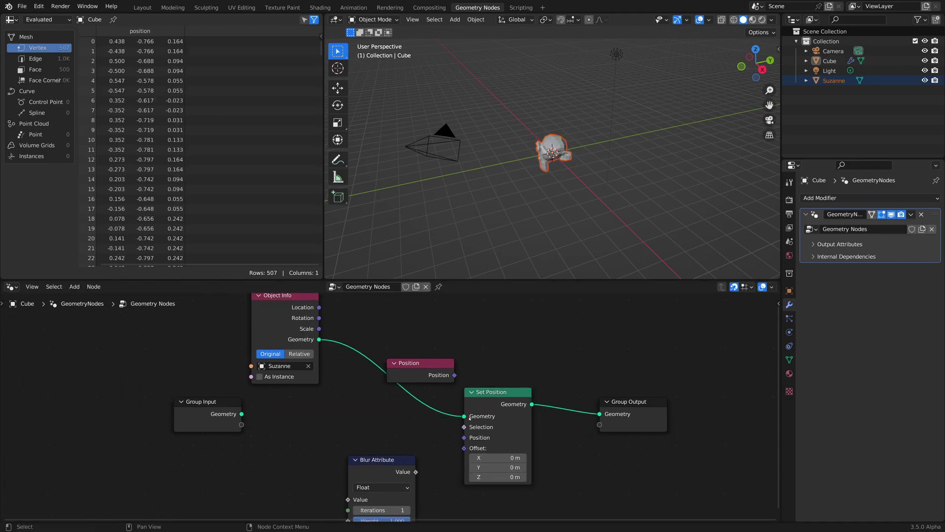
scroll(492, 173, up, 7)
middle_drag(481, 168, 517, 165)
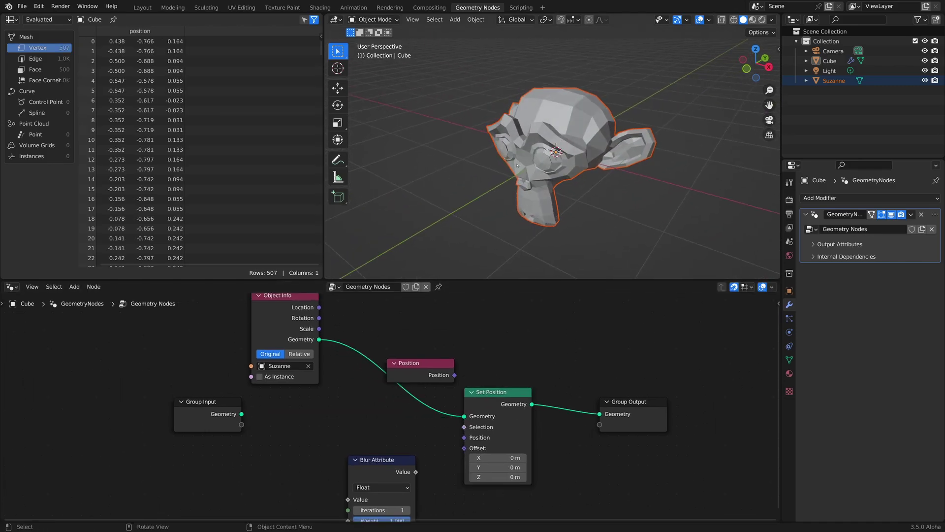
Step: Arrange the Position and Blur Attribute nodes in a row before Set Position, and set the blur's data type to Vector
drag(421, 362, 286, 459)
drag(369, 481, 369, 443)
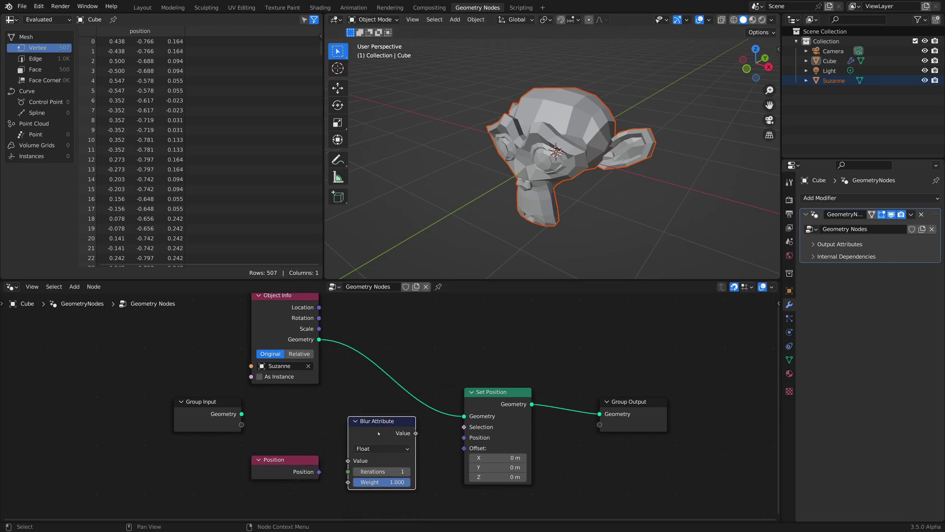
click(373, 450)
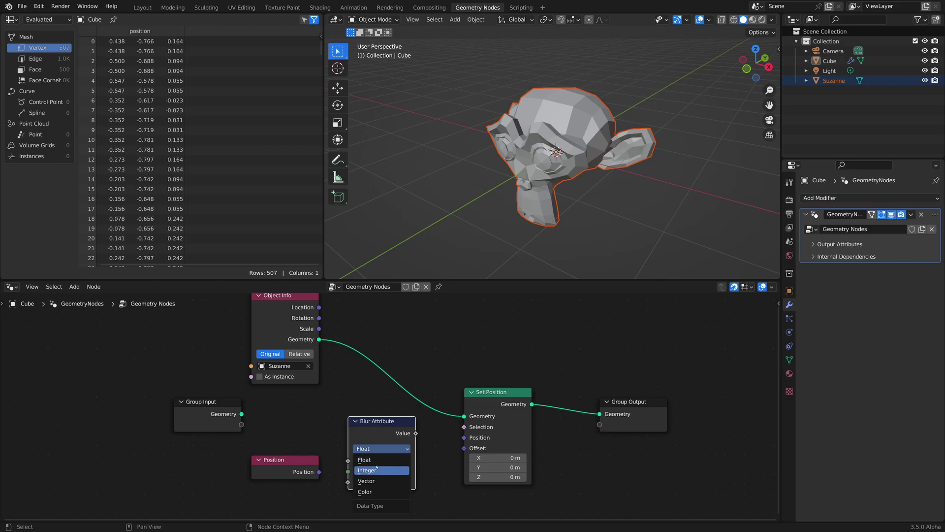
click(373, 449)
click(374, 450)
click(367, 481)
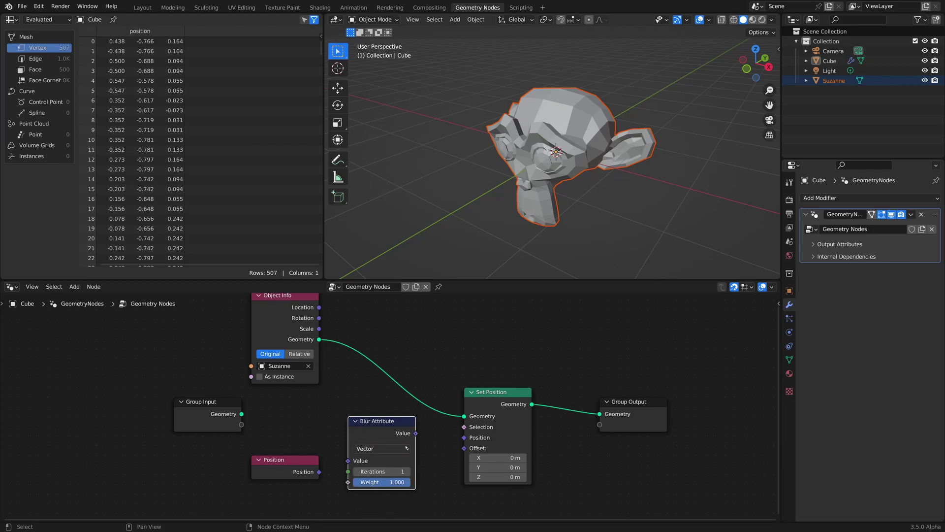
Step: Connect Position through Blur Attribute into Set Position's Position input, and hide the original Suzanne object in the viewport
drag(417, 434, 464, 438)
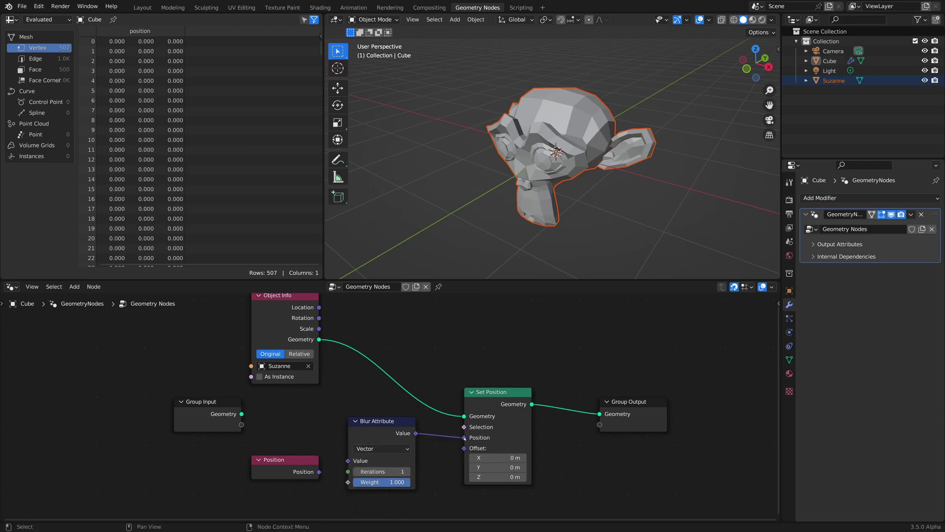
drag(320, 474, 350, 461)
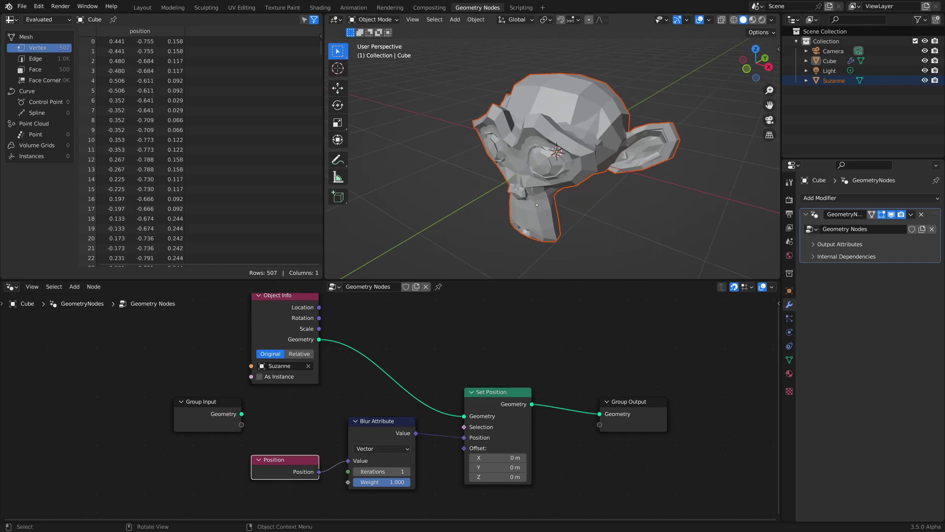
click(926, 81)
middle_drag(560, 162, 648, 156)
scroll(594, 160, up, 1)
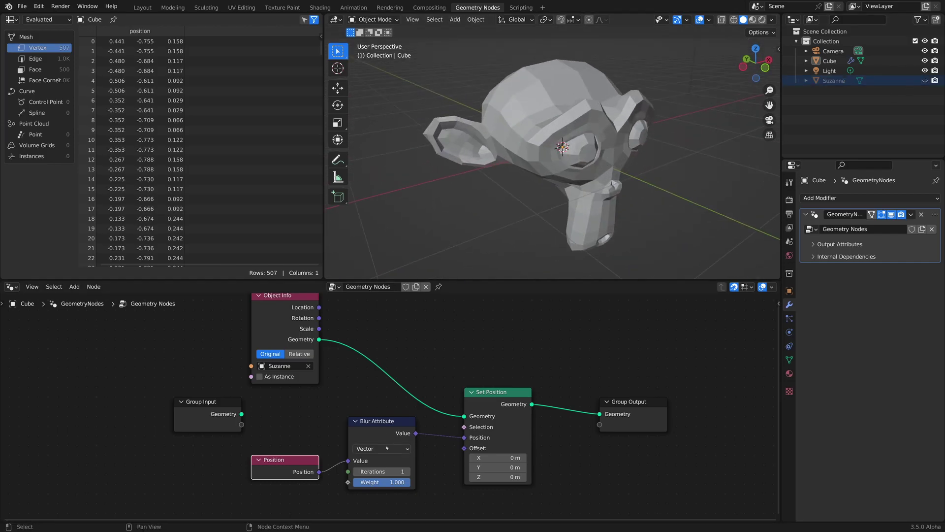
Step: Try higher Iterations values on the Blur Attribute node, and set Iterations back to 1
mouse_move(386, 472)
shift+mouse_down()
mouse_move(419, 471)
mouse_move(389, 472)
mouse_move(402, 472)
shift+mouse_up()
middle_drag(632, 143, 603, 170)
drag(382, 472, 344, 472)
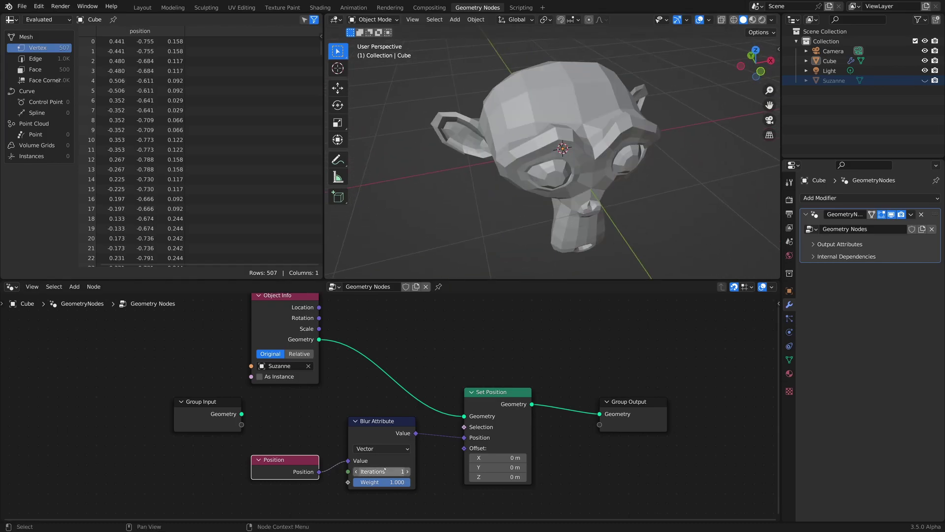
Step: Insert a Subdivide Mesh node into the link between Object Info and Set Position
click(489, 325)
key(shift+a)
click(489, 324)
text(seb)
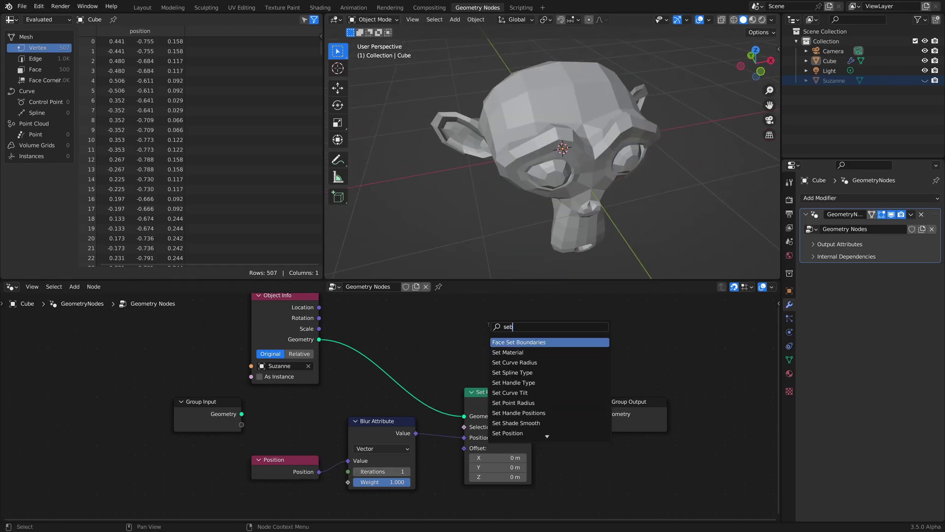
key(BackSpace)
key(BackSpace)
text(ub)
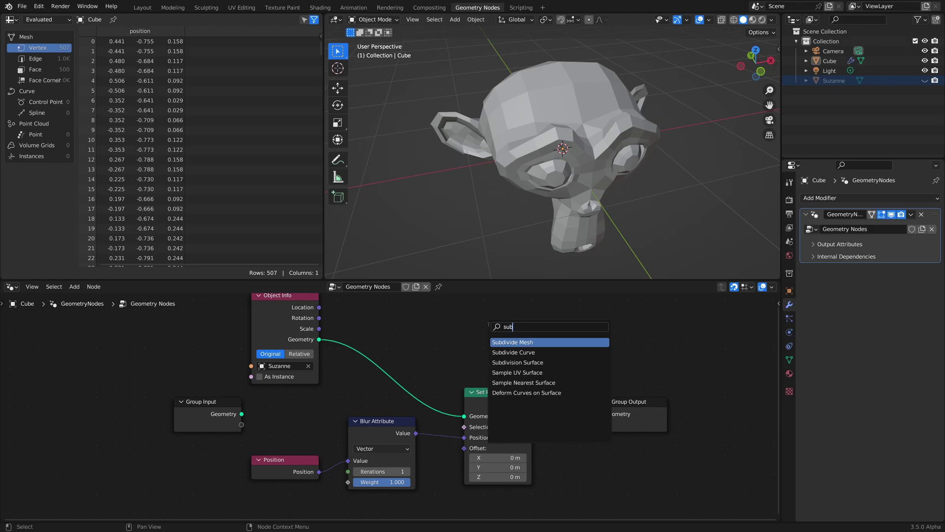
key(Return)
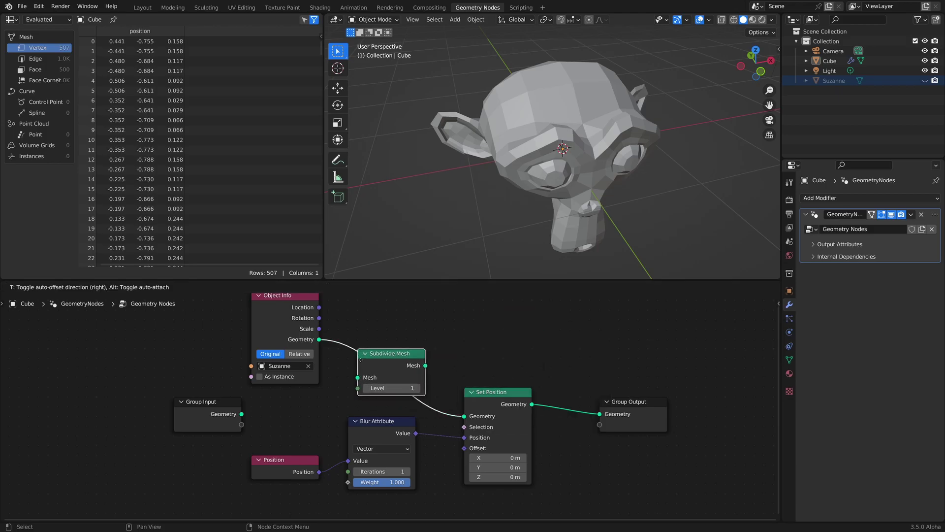
click(361, 360)
middle_drag(511, 385, 534, 371)
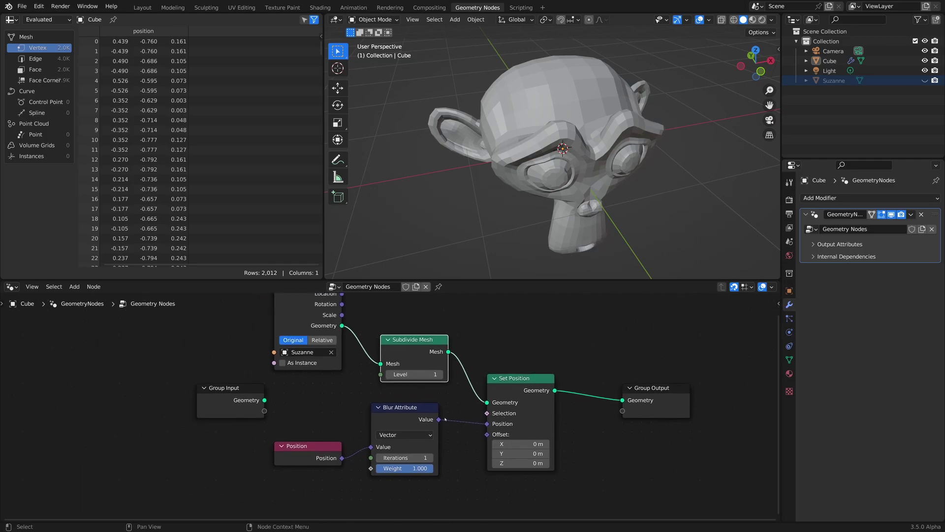
Step: Spread out the Position and Group Output nodes, and set the Subdivide Mesh level to 3
drag(320, 445, 301, 445)
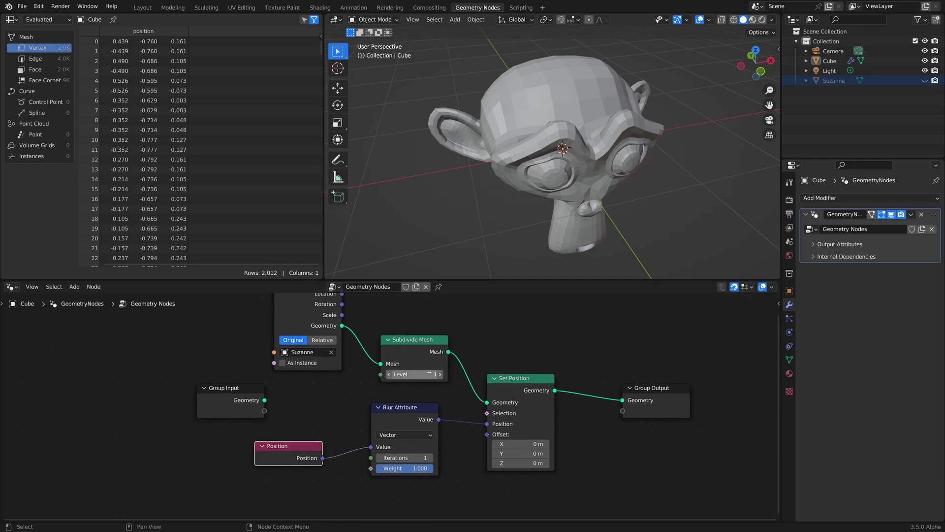
middle_drag(536, 195, 542, 157)
drag(650, 387, 728, 378)
scroll(556, 172, up, 2)
click(440, 374)
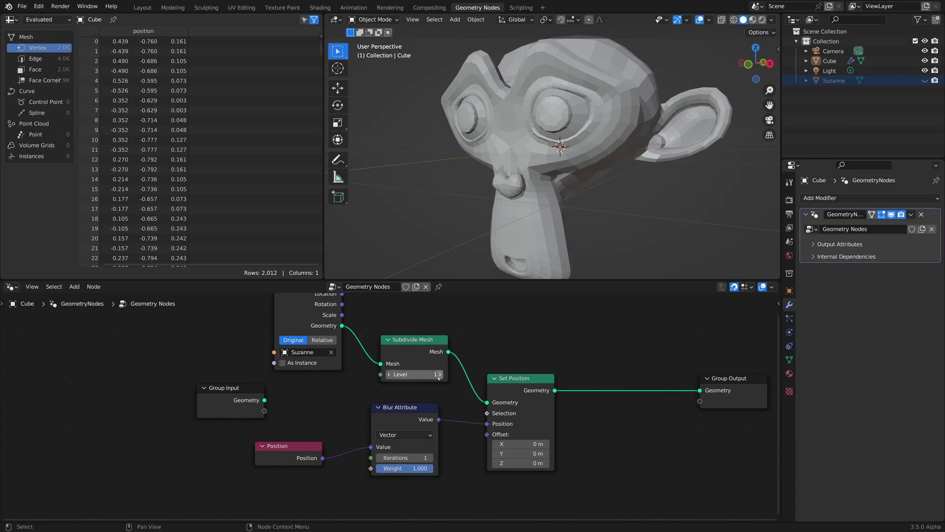
click(441, 374)
middle_drag(493, 198, 539, 234)
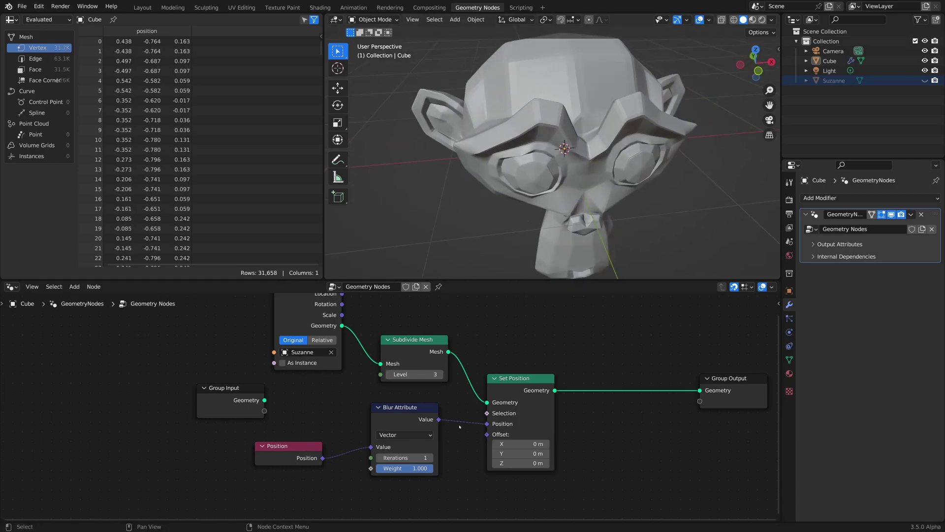
Step: Set the Blur Attribute iterations to 57 and inspect the smoothed monkey head up close
mouse_move(405, 458)
mouse_down()
mouse_move(440, 458)
mouse_move(405, 447)
mouse_up()
middle_drag(519, 143, 527, 172)
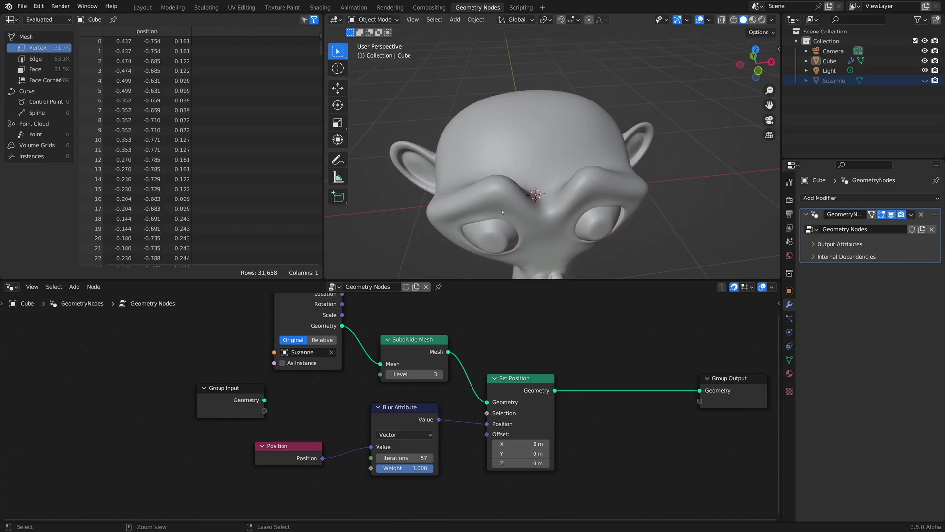
ctrl+middle_drag(502, 212, 433, 237)
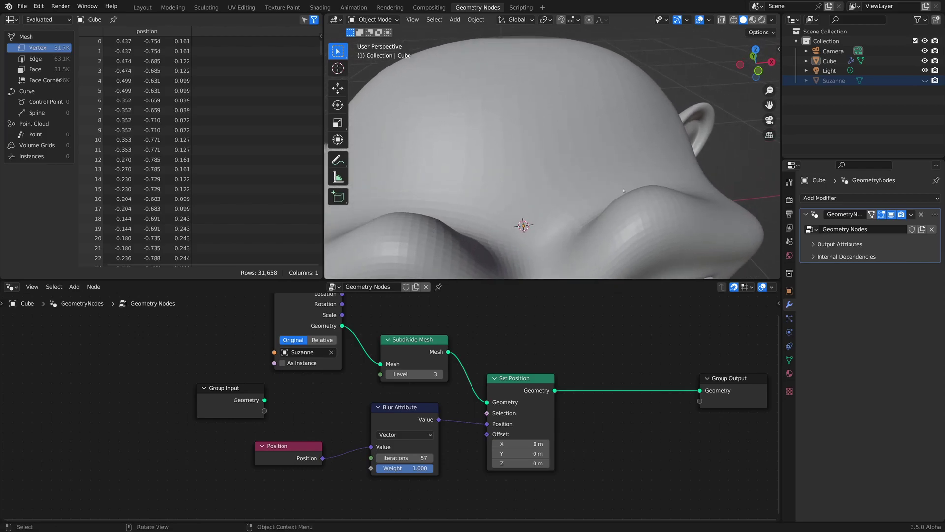
middle_drag(623, 190, 606, 134)
ctrl+middle_drag(663, 181, 601, 225)
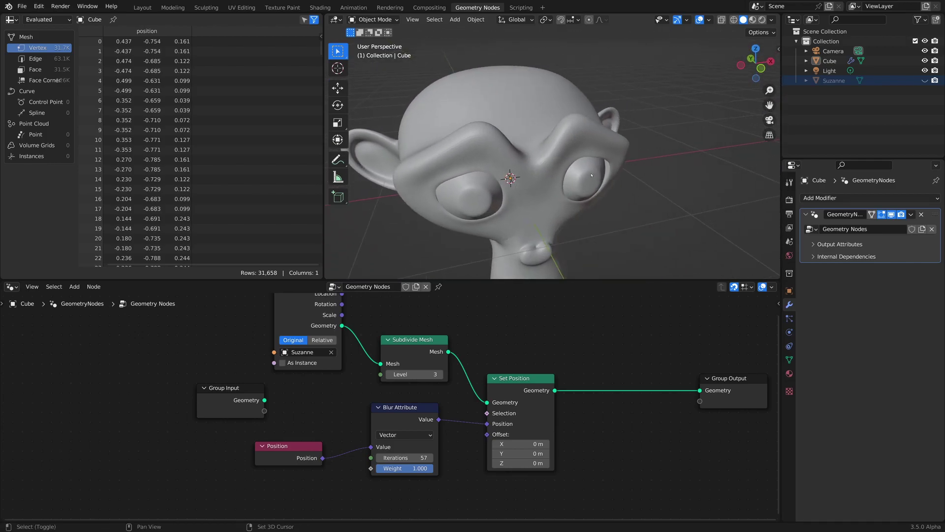
Step: Insert a Set Shade Smooth node into the link between Set Position and Group Output
key(shift+a)
mouse_move(640, 447)
key(s)
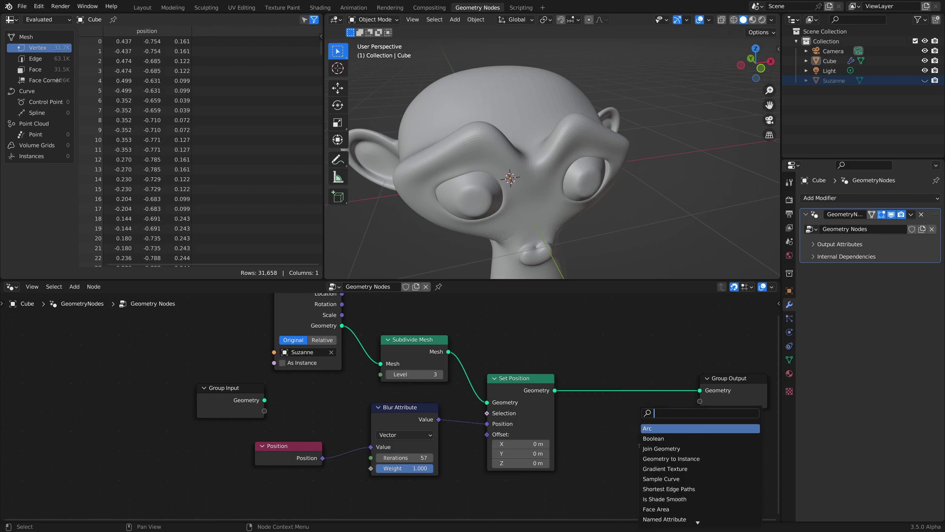
text(se)
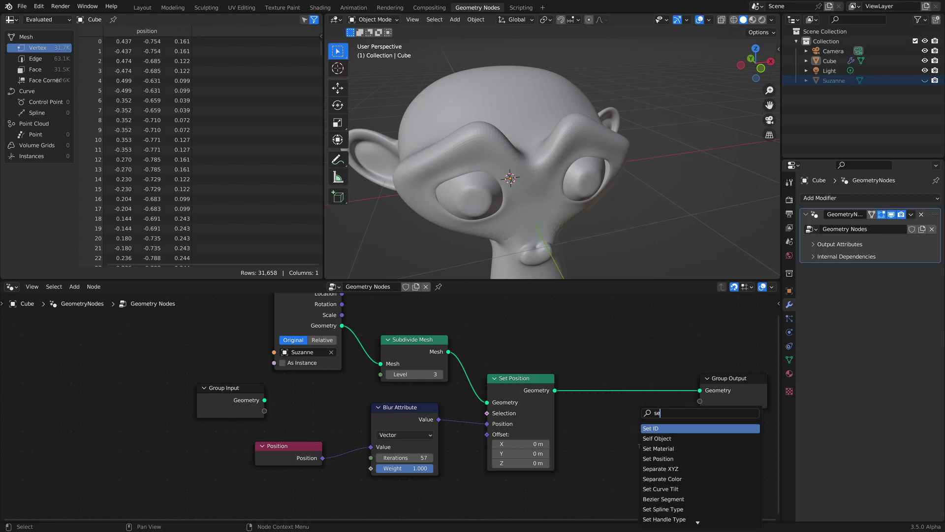
text(t s)
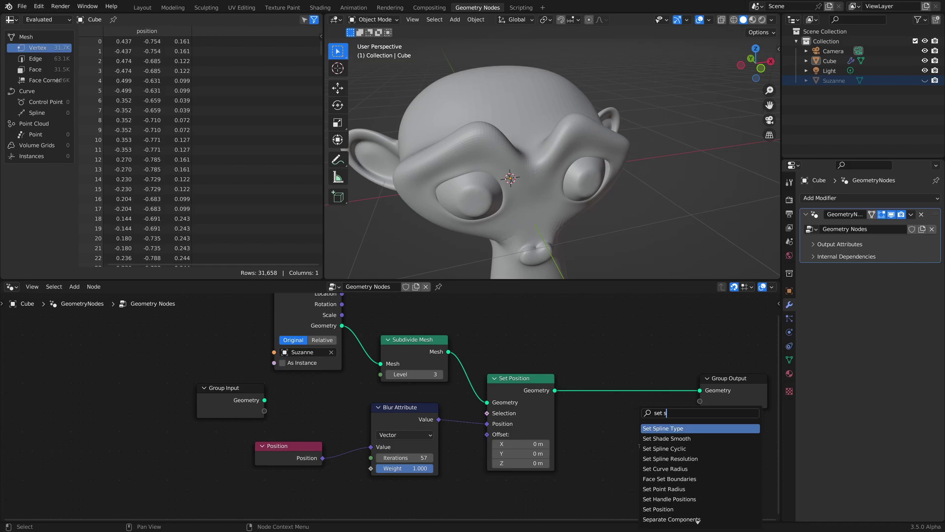
key(Down)
key(Return)
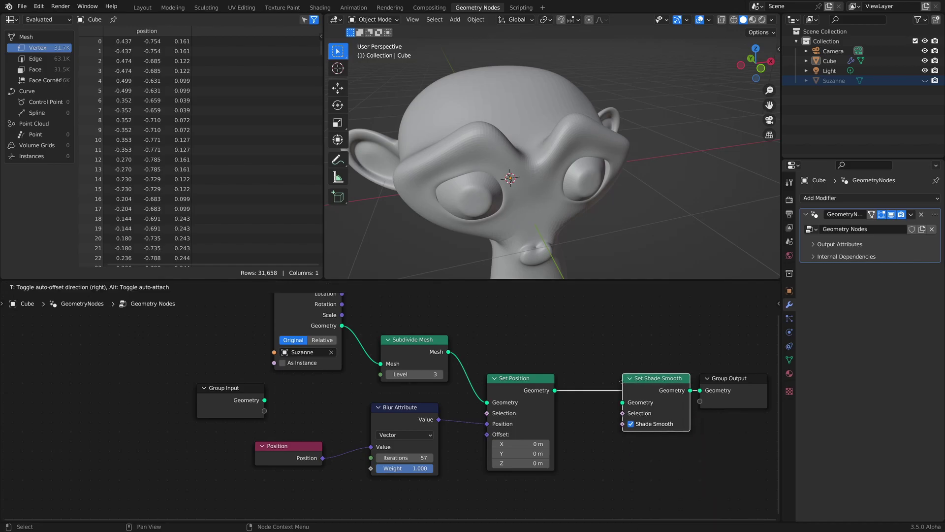
click(588, 383)
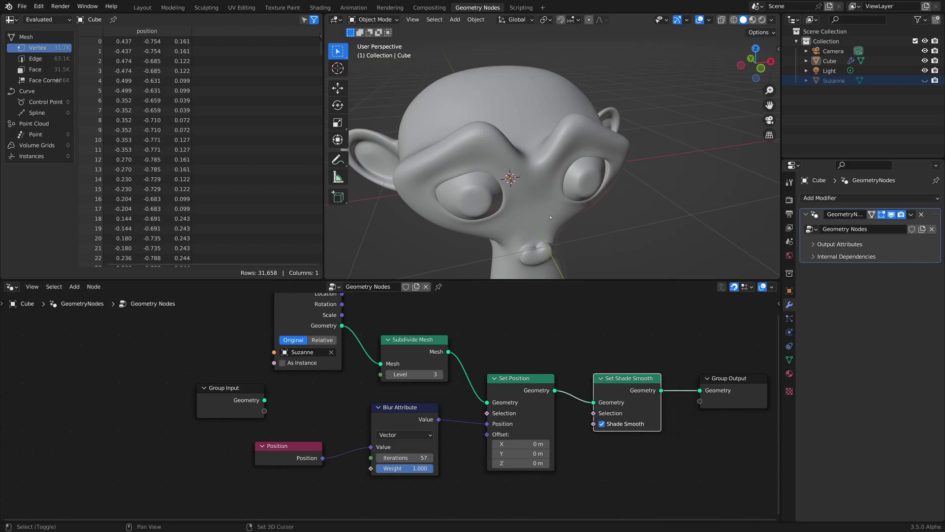
shift+middle_drag(543, 193, 563, 164)
scroll(564, 164, down, 2)
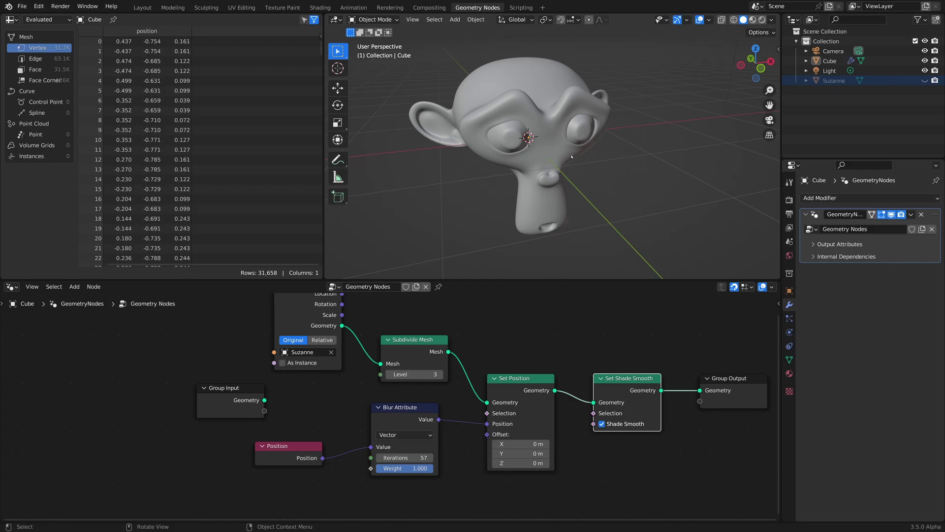
scroll(517, 232, up, 1)
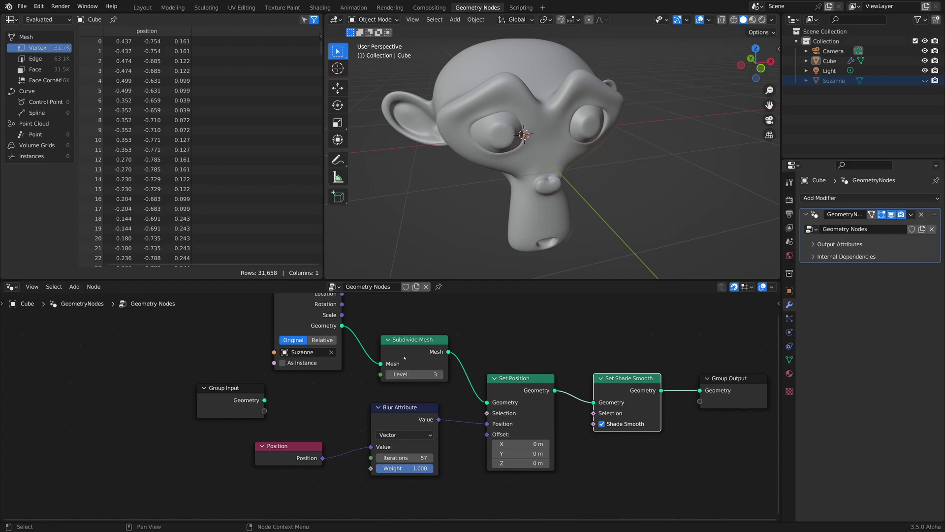
Step: Move the Position node farther away from Blur Attribute, and open the file Smooth v1.blend
click(297, 457)
drag(297, 457, 201, 448)
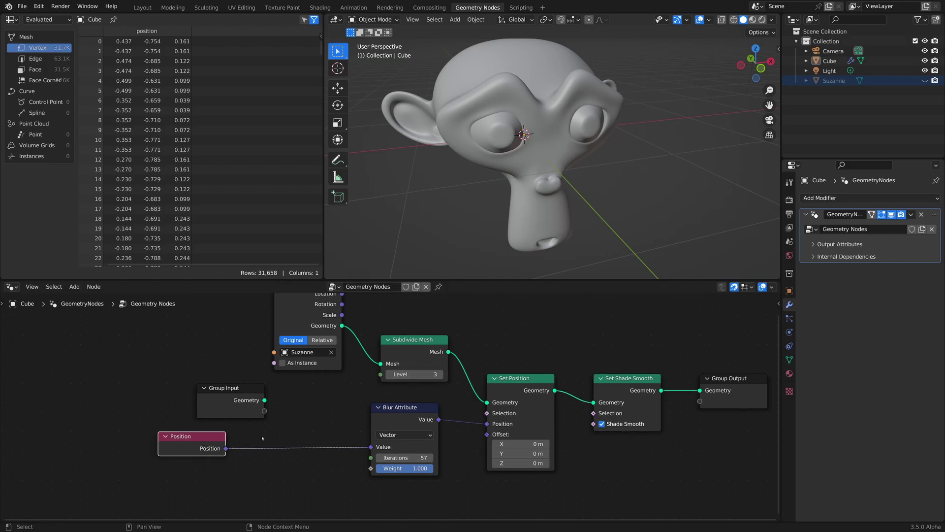
click(23, 6)
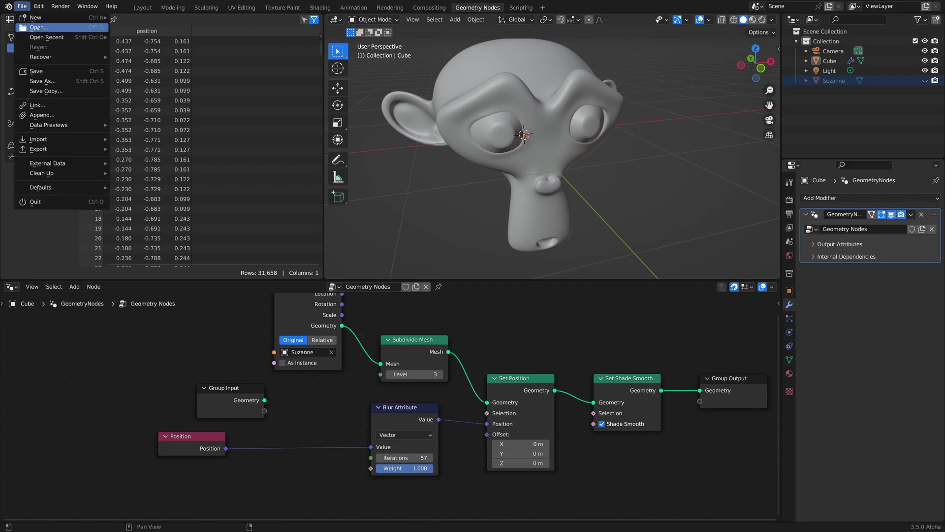
click(29, 28)
click(487, 282)
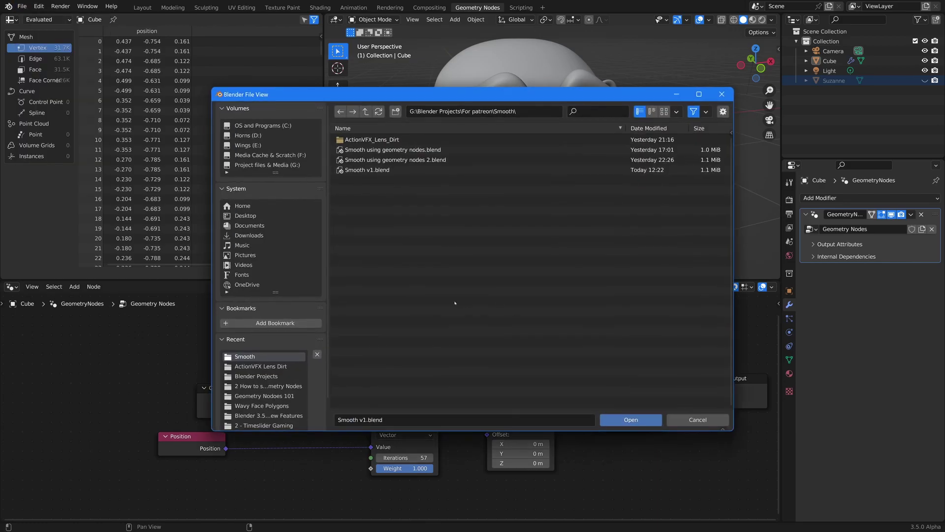
double_click(453, 172)
scroll(424, 375, up, 5)
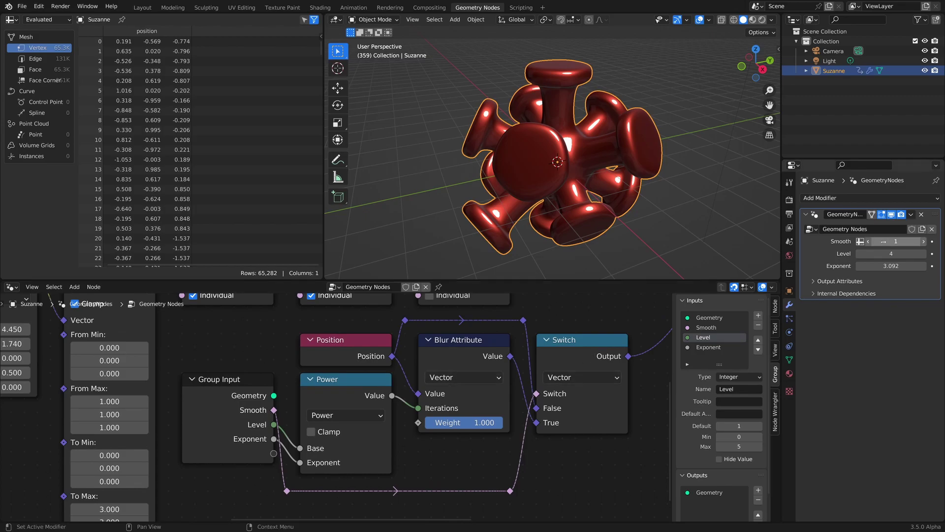
Step: Examine how the Level and Exponent group inputs feed the Power, Blur Attribute and Subdivide Mesh nodes
mouse_move(896, 241)
mouse_down()
mouse_move(878, 241)
mouse_move(896, 241)
mouse_up()
click(351, 394)
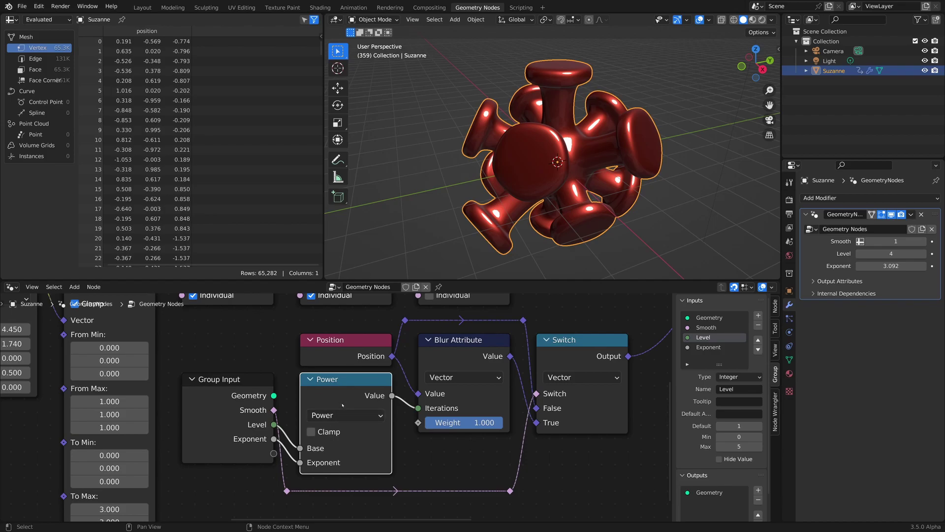
shift+middle_drag(403, 392, 400, 386)
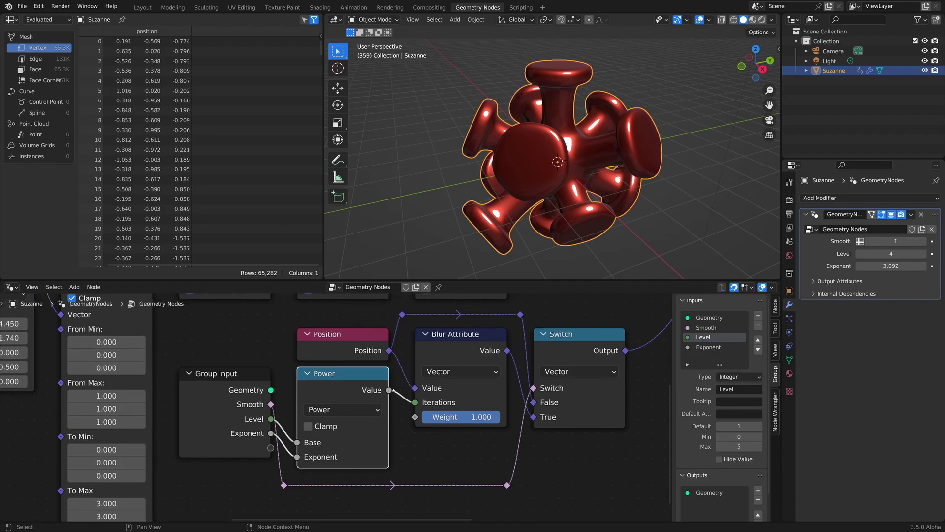
middle_drag(481, 380, 400, 515)
scroll(505, 399, down, 2)
shift+middle_drag(527, 343, 486, 365)
scroll(487, 364, up, 1)
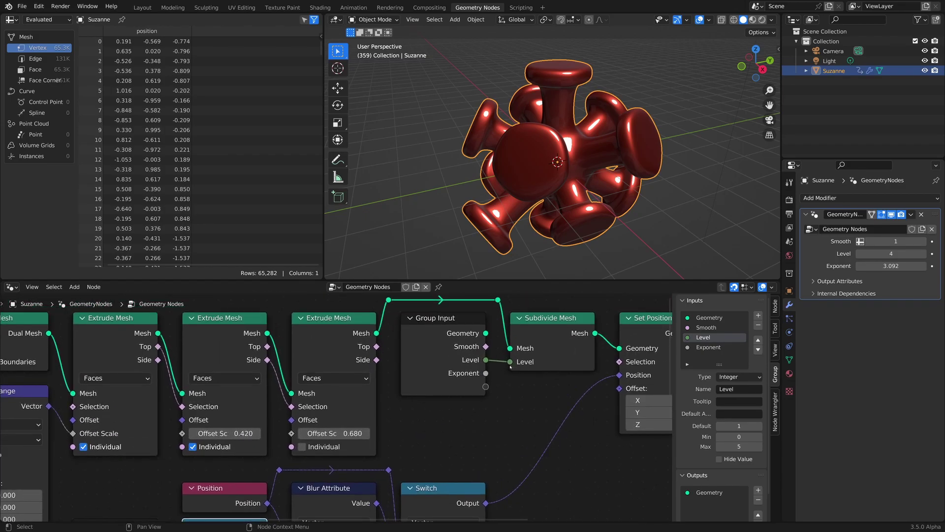
click(435, 356)
middle_drag(388, 418, 481, 314)
shift+click(209, 446)
mouse_move(318, 394)
middle_down()
mouse_move(263, 455)
mouse_move(322, 386)
middle_up()
scroll(333, 409, down, 1)
scroll(362, 406, up, 1)
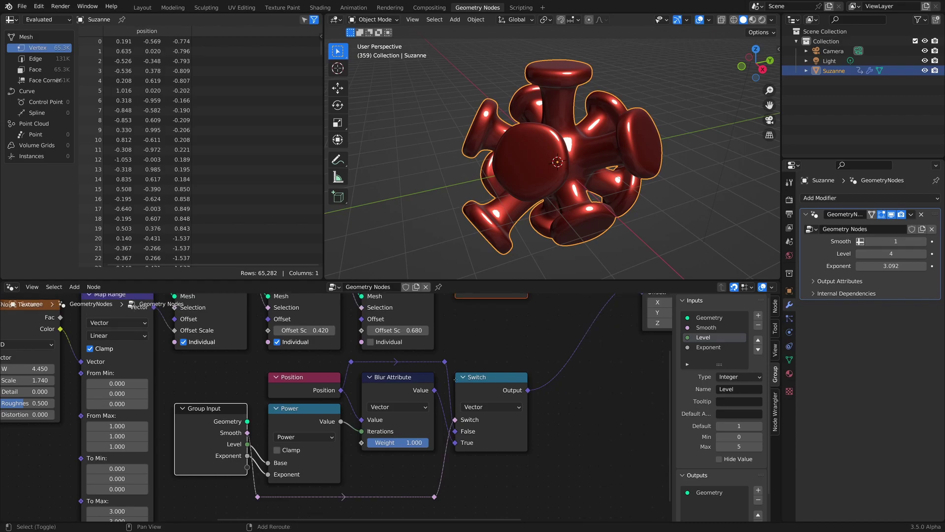
shift+middle_drag(456, 379, 411, 478)
click(449, 363)
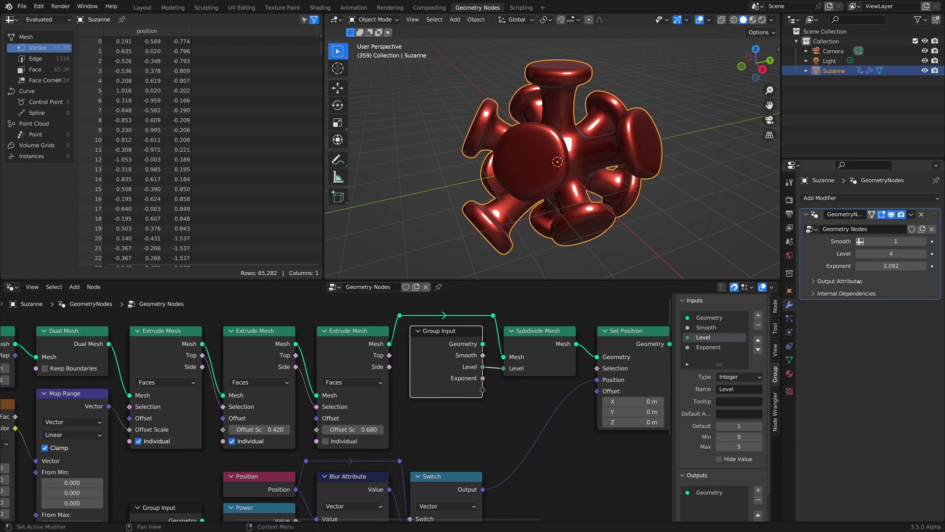
Step: Set the Exponent value of the GeometryNodes modifier to pi
click(890, 266)
text(pi)
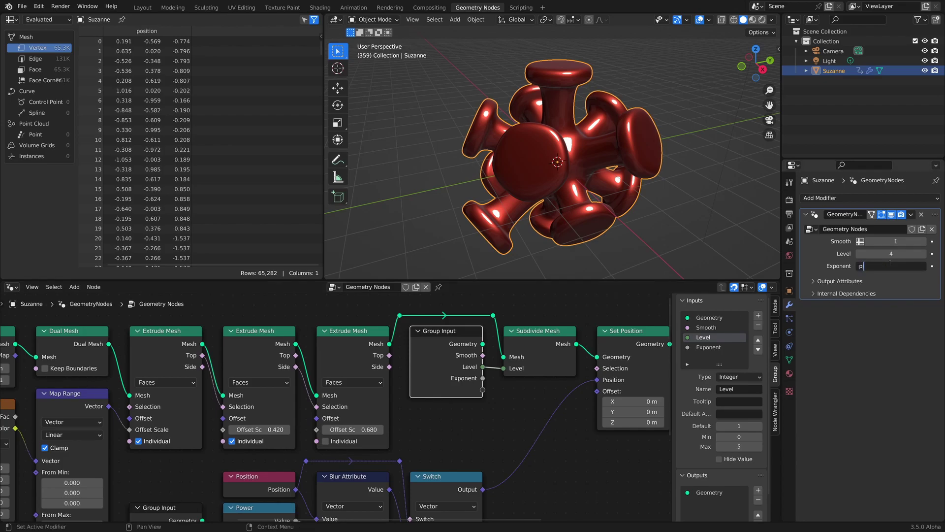
key(Return)
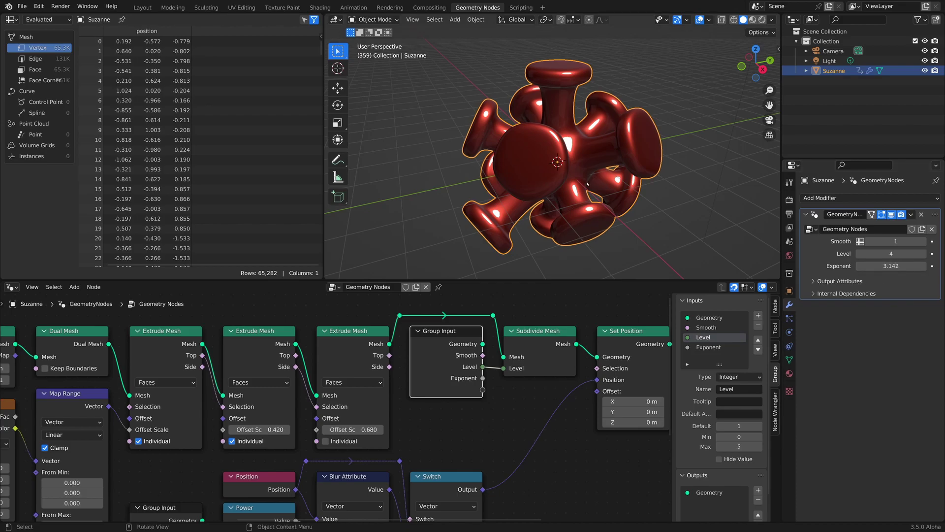
Step: Try higher Exponent values such as 4.593 on the modifier, and set Exponent back to pi
drag(891, 266, 920, 266)
middle_drag(581, 172, 760, 145)
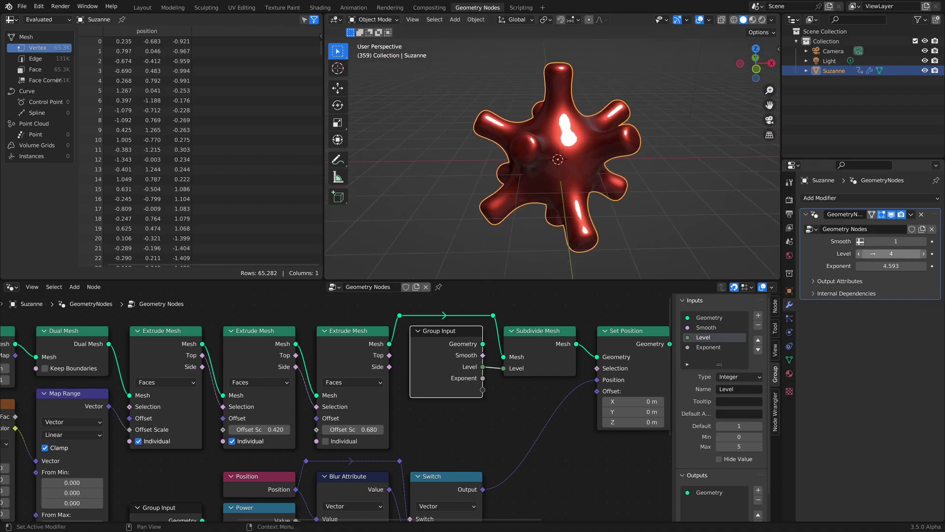
mouse_move(891, 266)
mouse_down()
mouse_move(864, 266)
mouse_move(894, 268)
mouse_up()
click(894, 268)
text(pi)
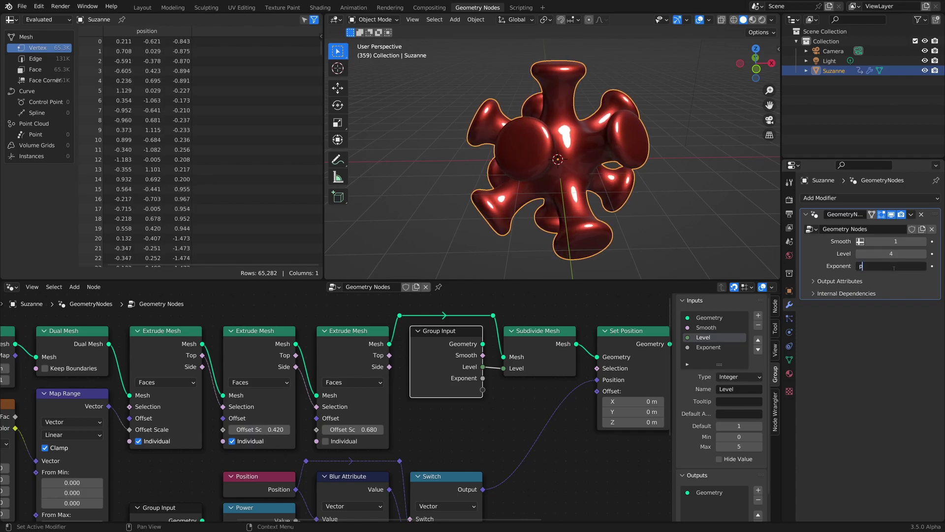
key(Return)
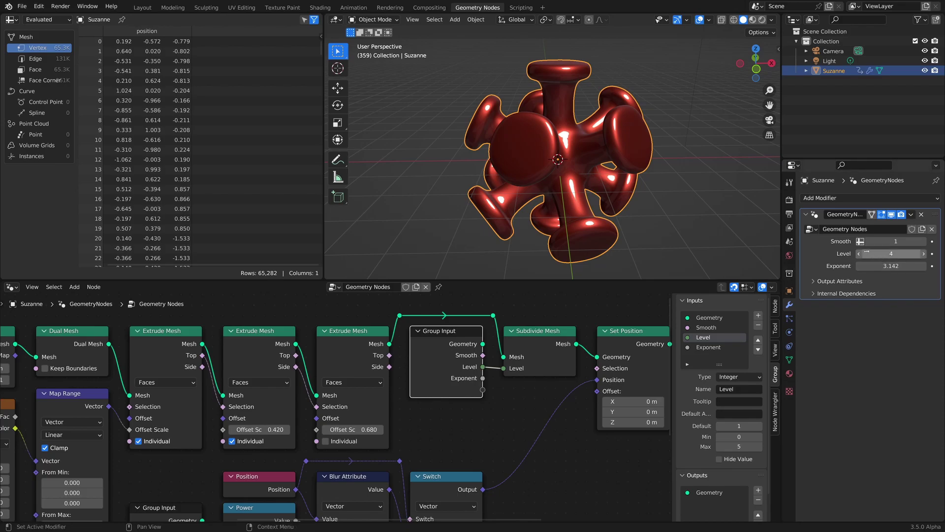
Step: Lower the modifier's Level to 0 and try the Smooth value at 0
click(859, 253)
click(859, 254)
click(859, 254)
click(859, 254)
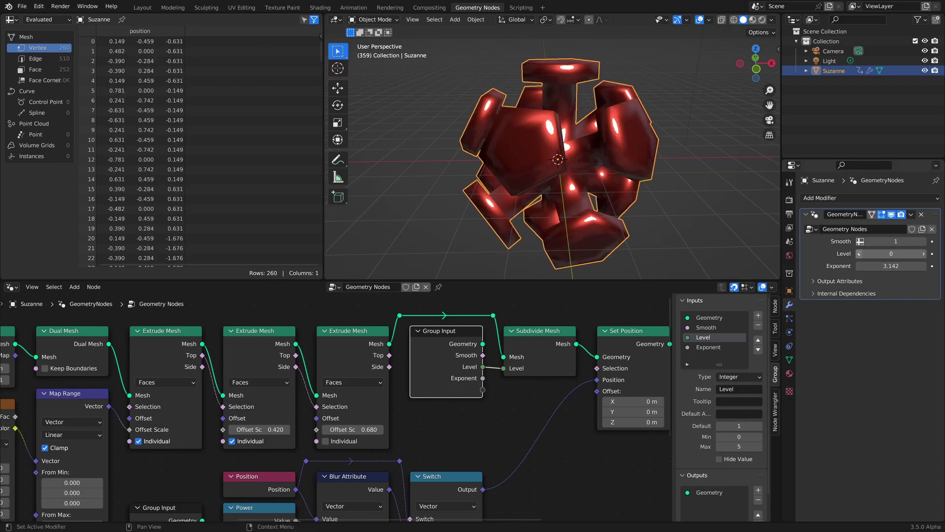
click(868, 241)
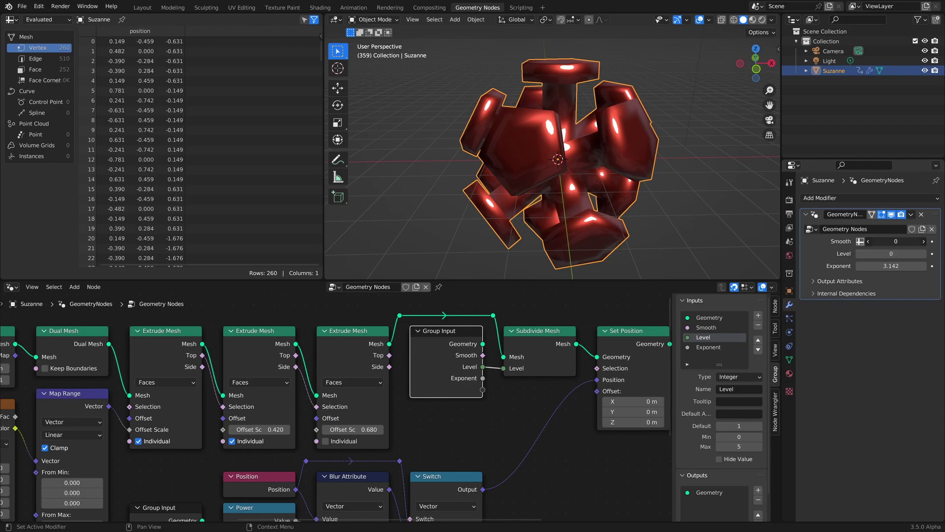
Step: Connect Group Input's Smooth output to the Selection input of Set Shade Smooth, and set Smooth to 0
middle_drag(645, 340, 359, 383)
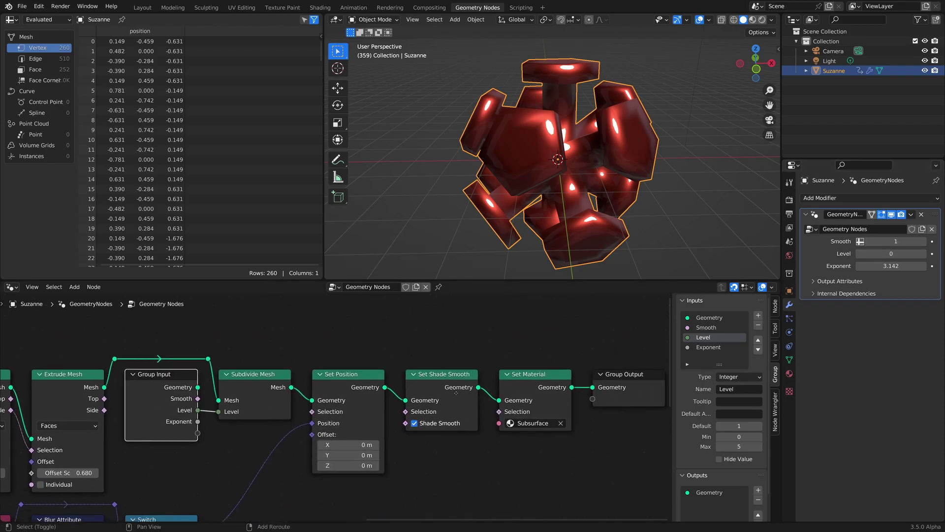
middle_drag(555, 382, 438, 363)
ctrl+scroll(350, 384, left, 1)
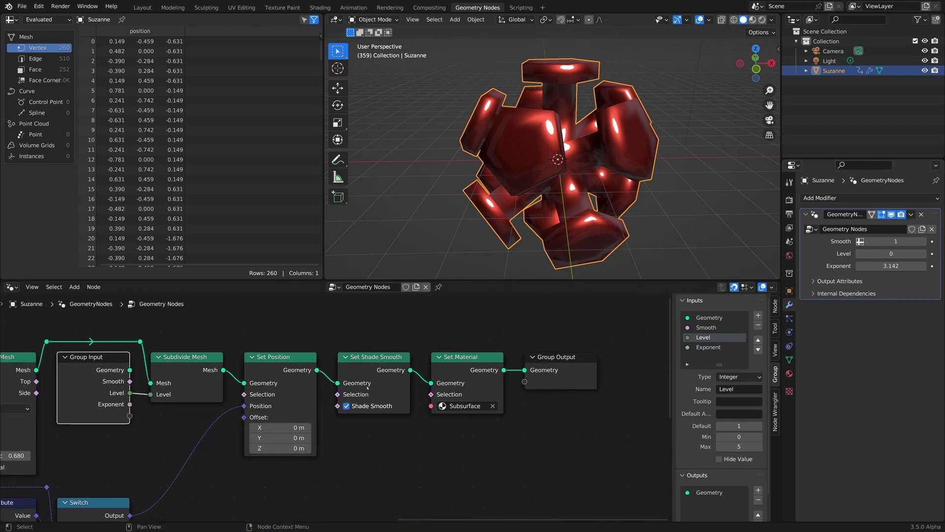
ctrl+scroll(338, 407, left, 2)
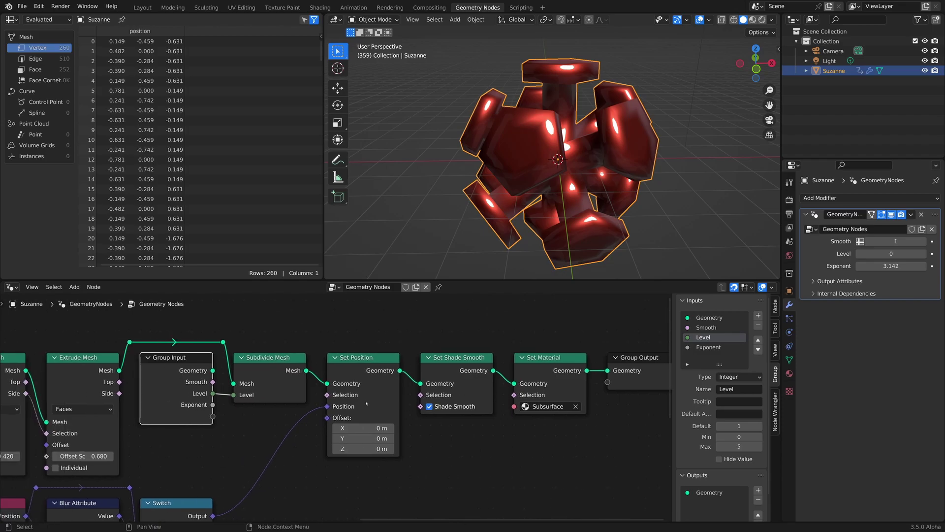
click(868, 241)
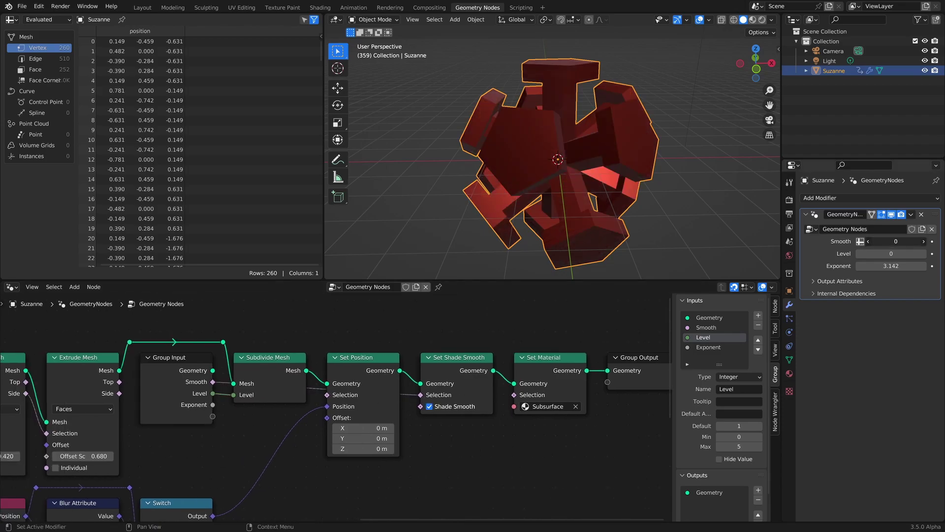
Step: Set the modifier's Smooth value to 1 and raise its Level to 3
mouse_move(566, 182)
middle_down()
mouse_move(591, 187)
mouse_move(670, 153)
mouse_move(732, 181)
mouse_move(744, 227)
middle_up()
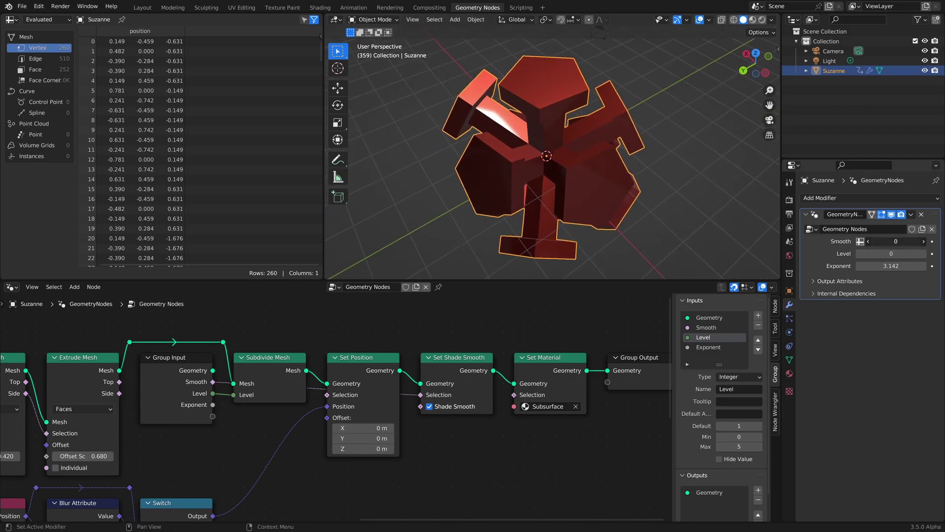
drag(875, 241, 882, 241)
middle_drag(707, 217, 663, 183)
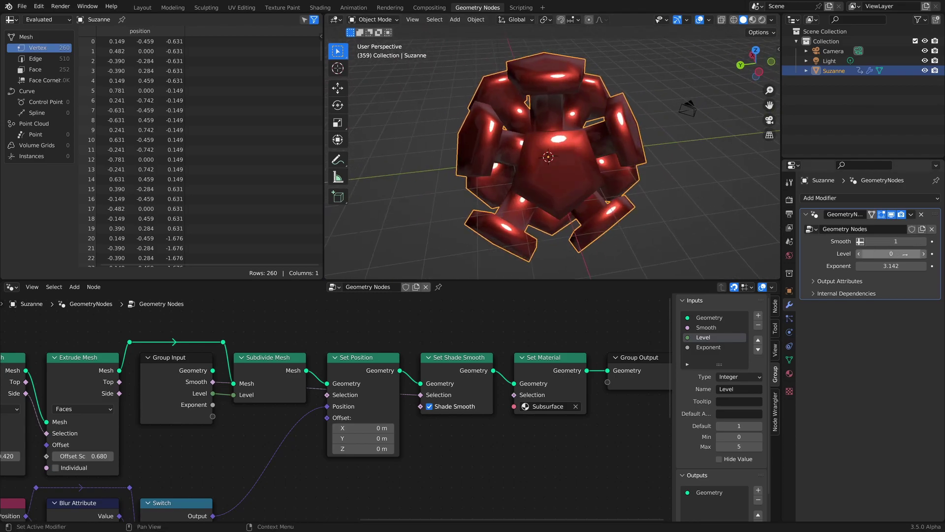
drag(886, 253, 887, 253)
click(924, 254)
click(924, 253)
click(923, 253)
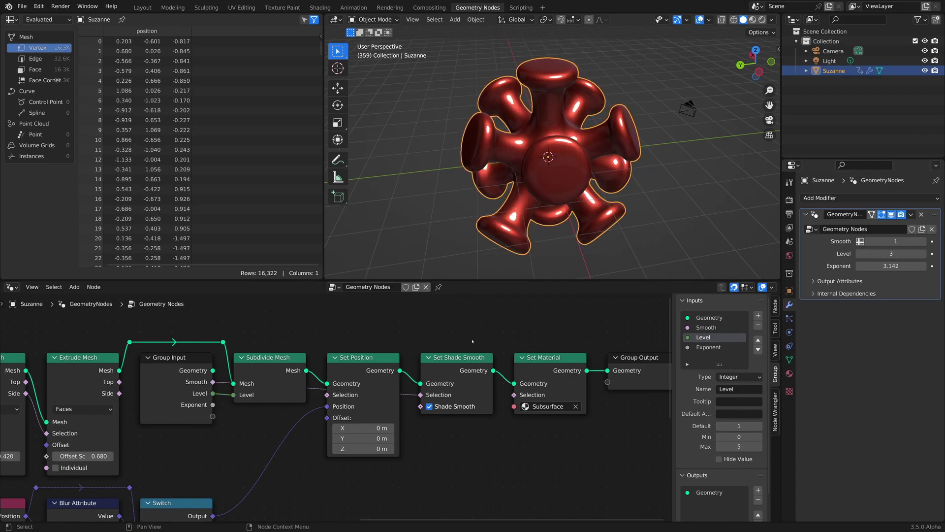
middle_drag(394, 433, 537, 323)
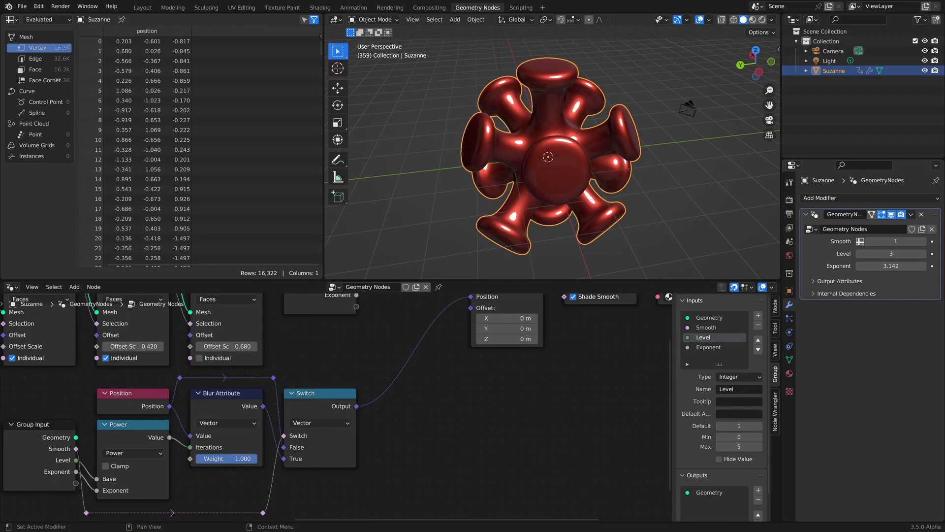